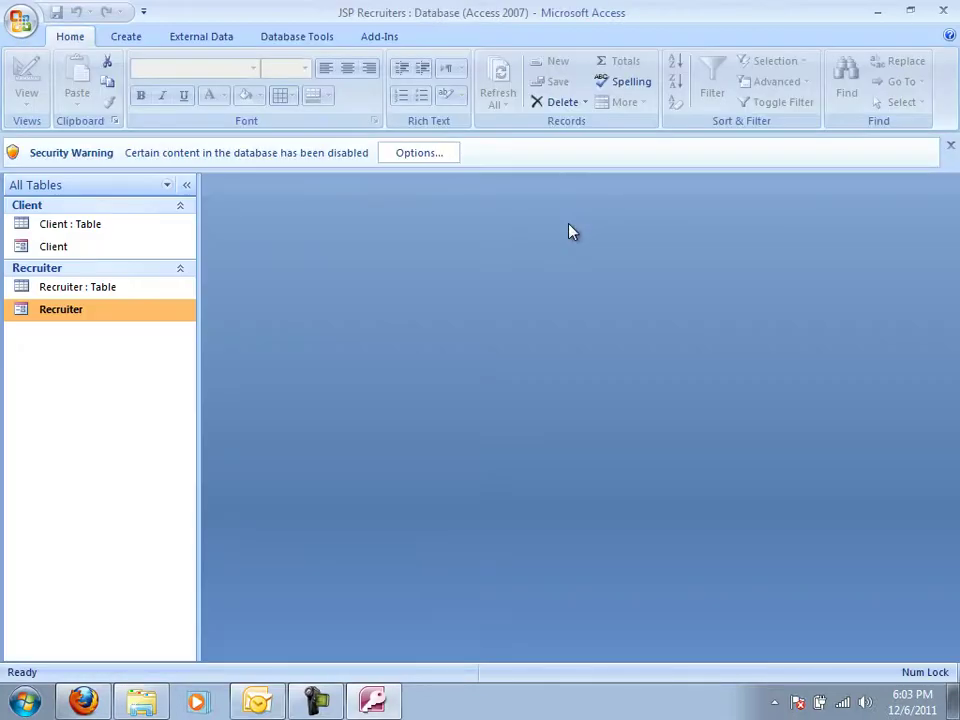
- Enable the disabled content of the JSP Recruiters database through its security options
left_click(429, 160)
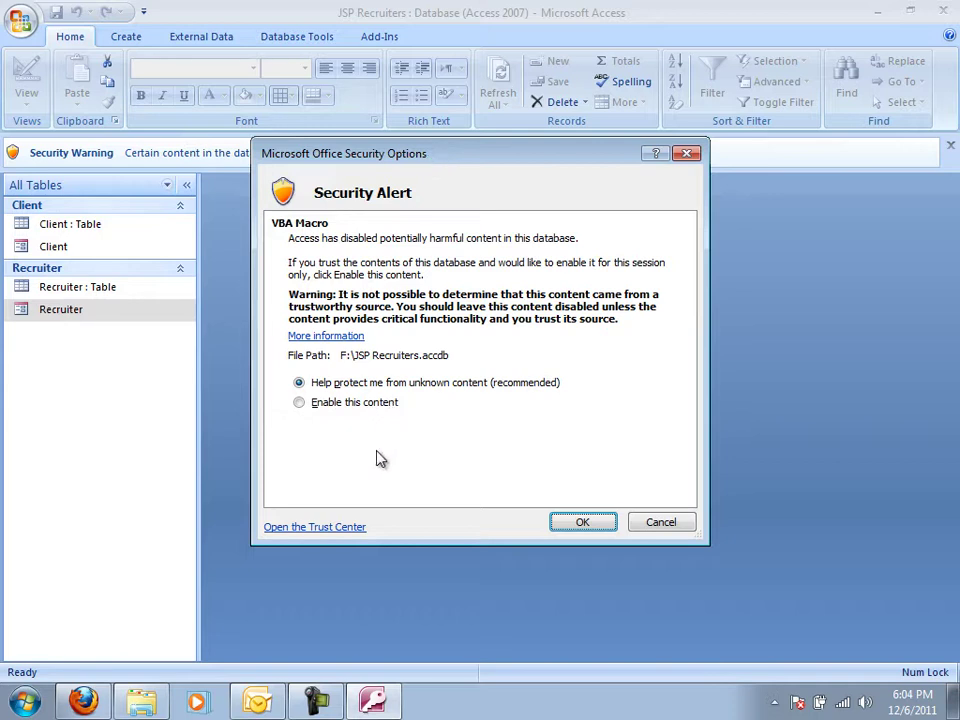
left_click(366, 405)
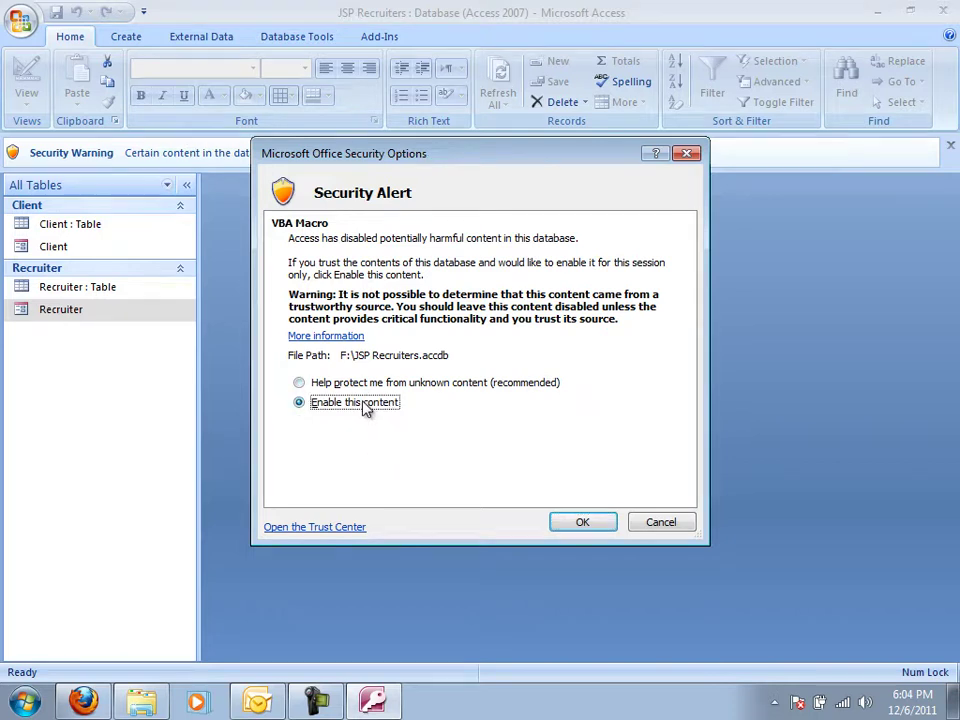
left_click(603, 528)
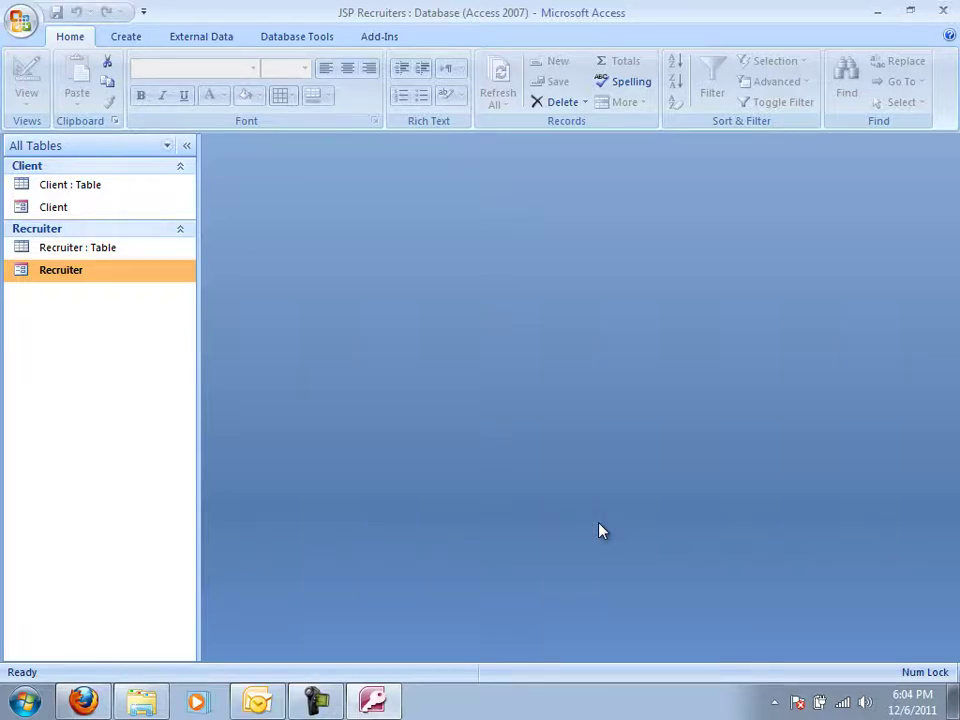
- Examine the Client and Recruiter tables and their forms, and close all four objects
double_click(107, 192)
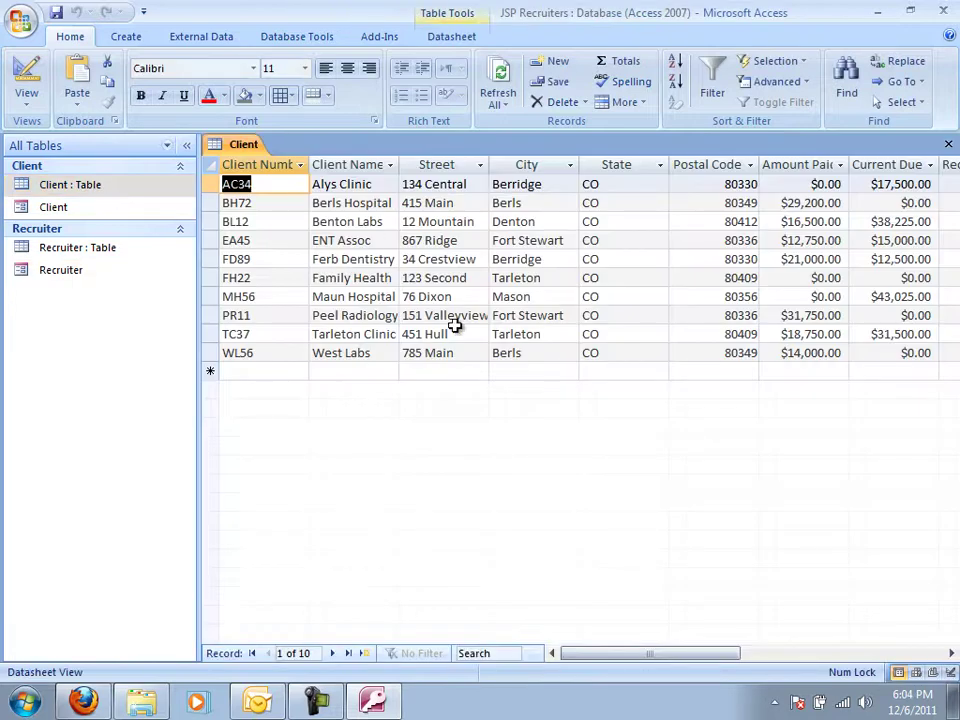
left_click_drag(654, 658, 628, 662)
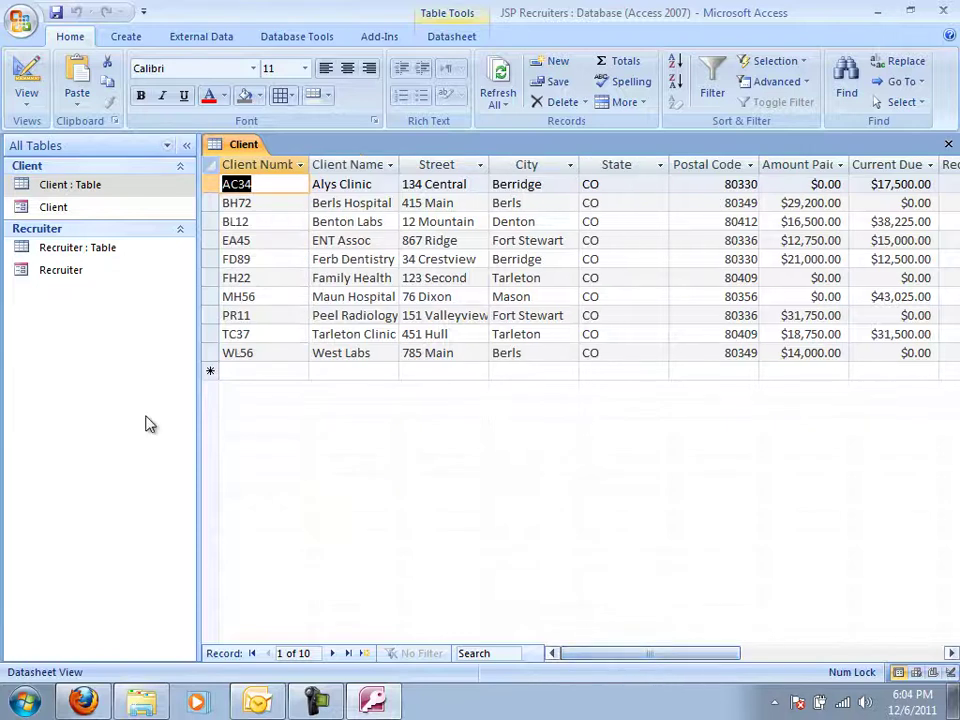
double_click(105, 250)
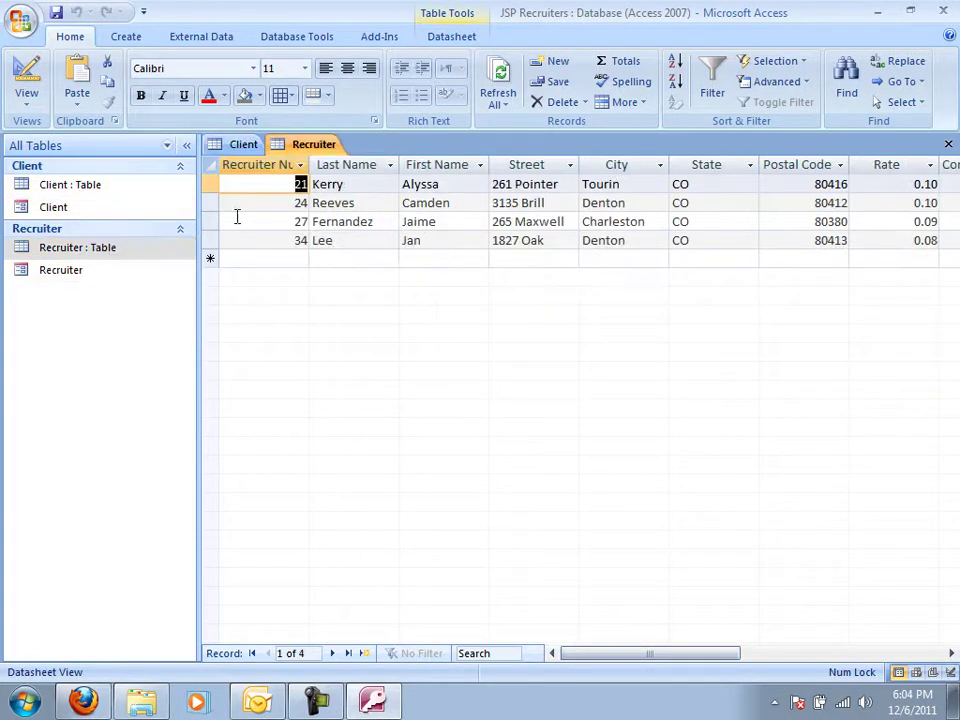
double_click(124, 270)
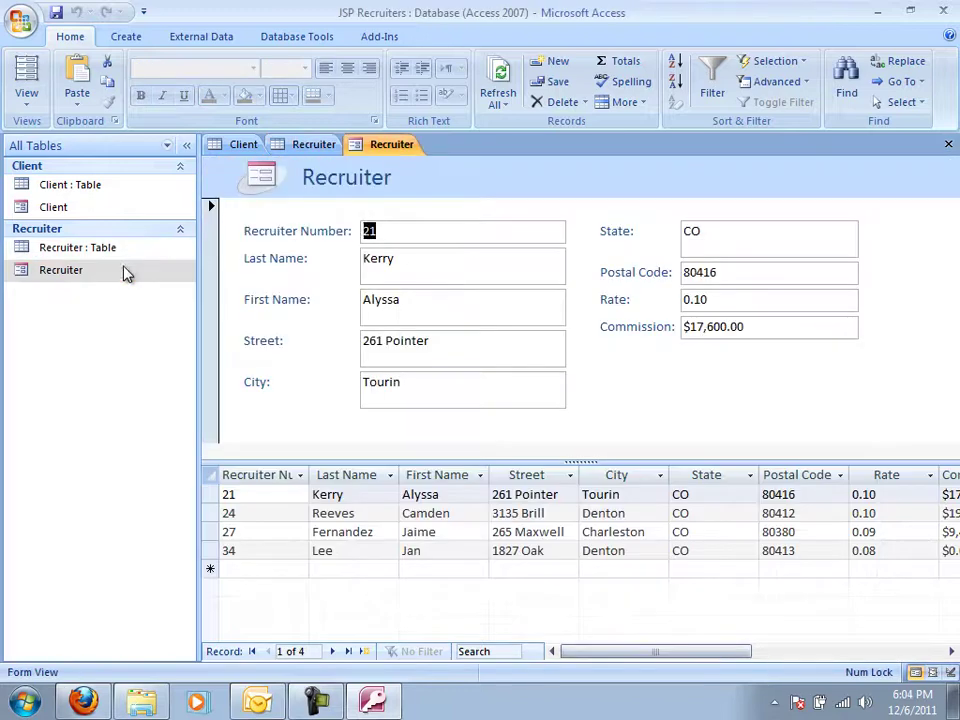
left_click(90, 214)
double_click(90, 214)
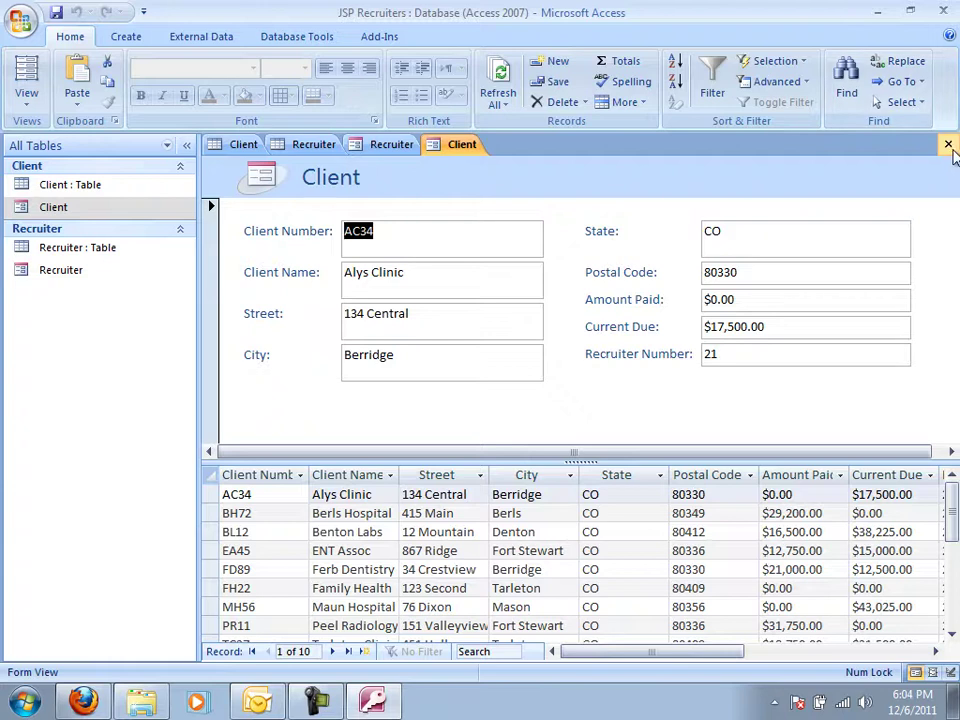
left_click(948, 145)
left_click(948, 145)
left_click(948, 145)
left_click(948, 145)
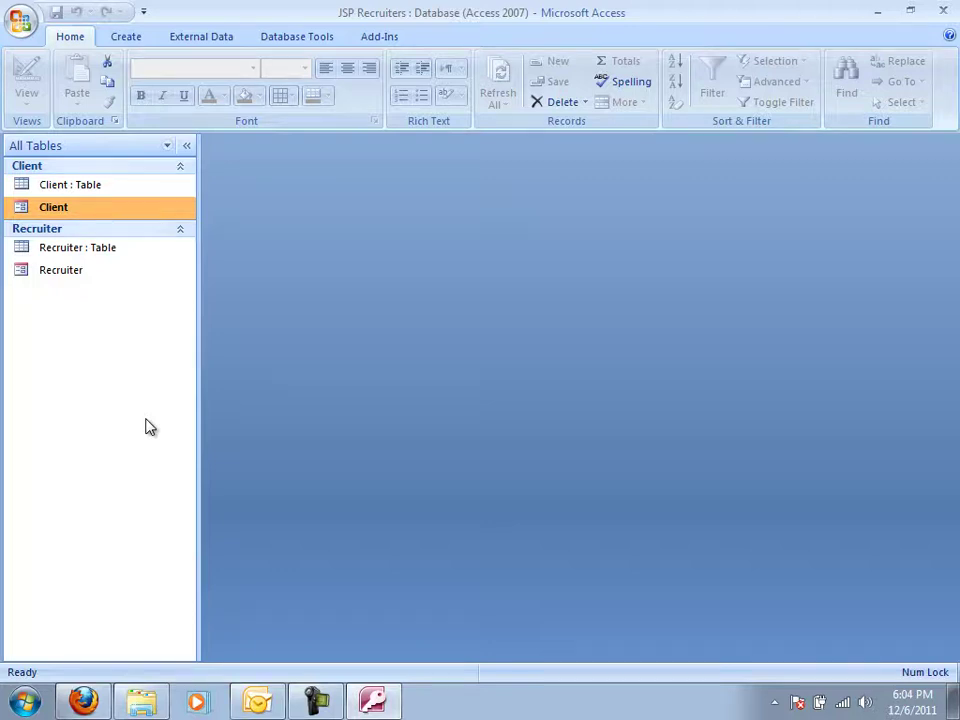
- Start a Report Wizard report on the Client table and add the Client Number and Client Name fields
left_click(89, 187)
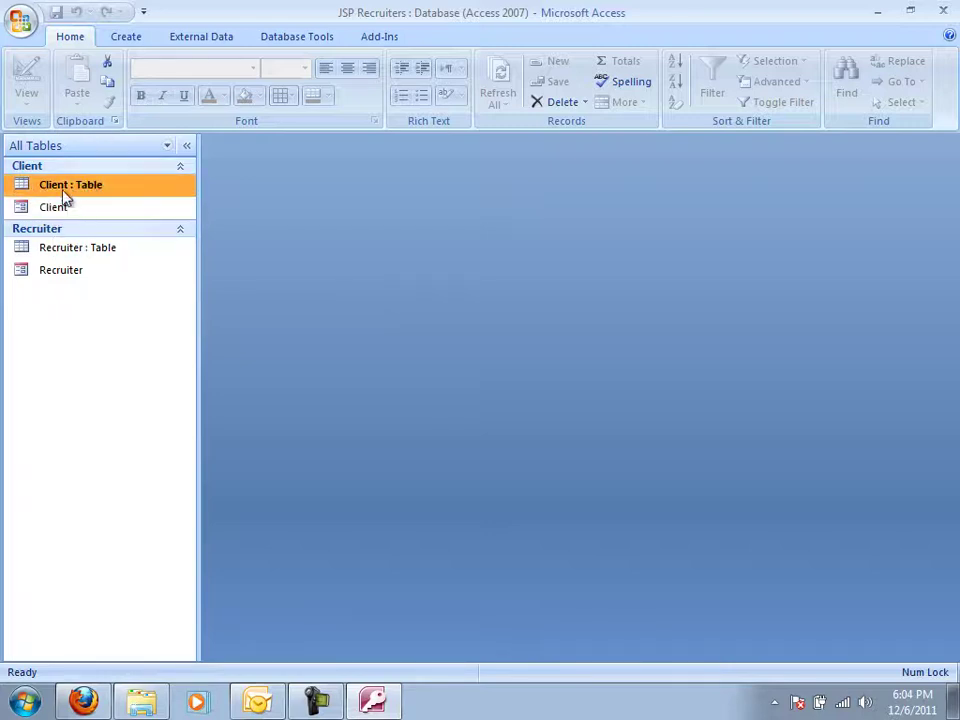
left_click(122, 40)
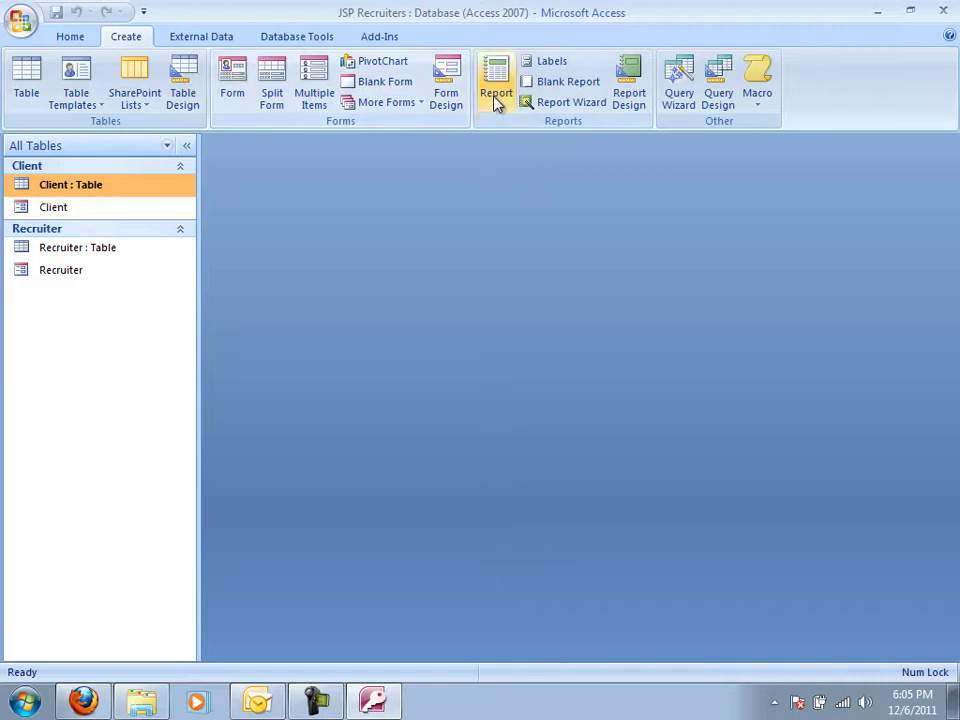
left_click(545, 104)
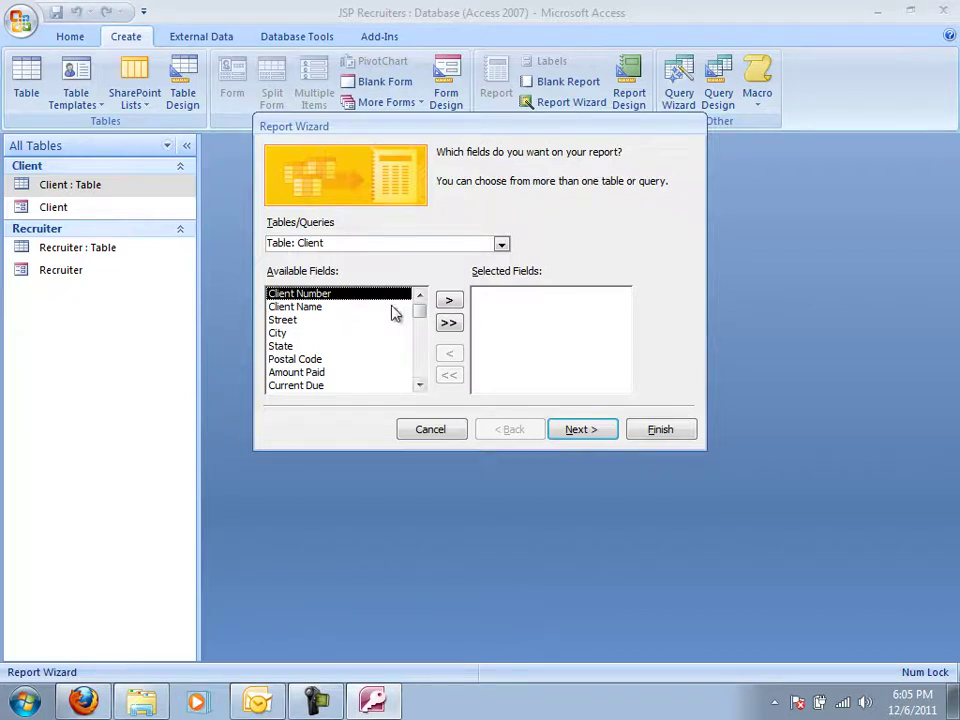
left_click(457, 304)
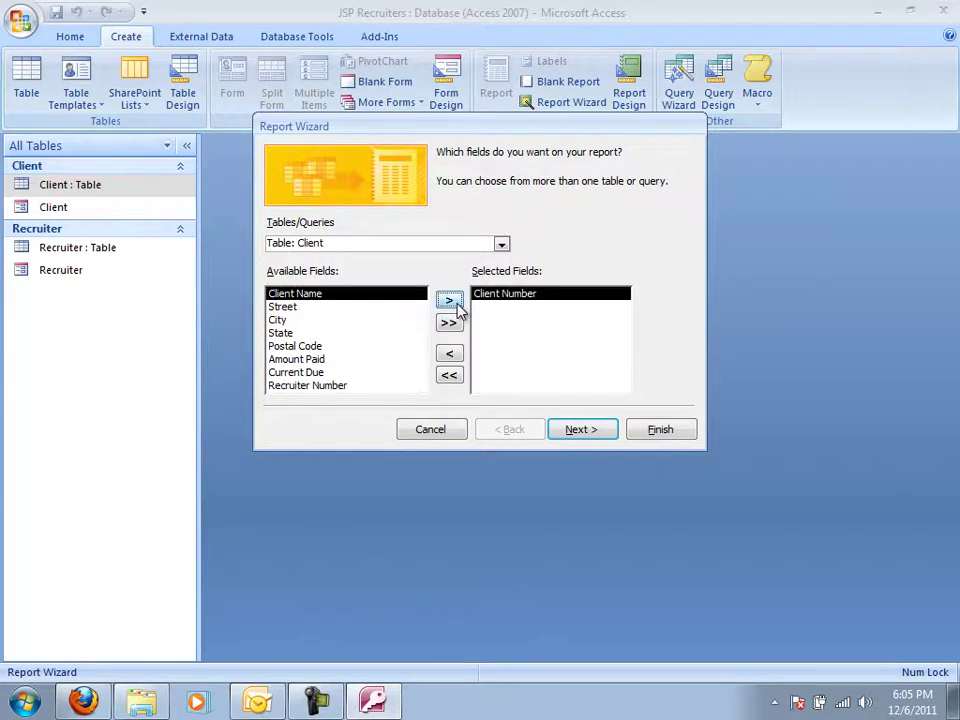
left_click(458, 308)
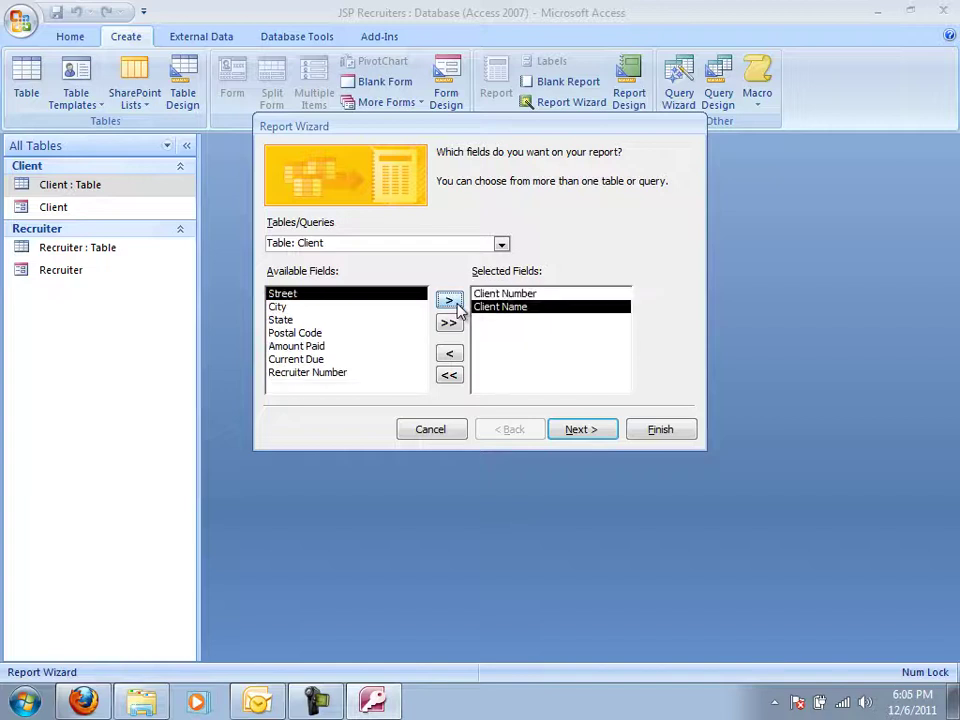
- Add the Amount Paid, Current Due and Recruiter Number fields to the report, leaving Postal Code out, and accept the field selection
left_click(316, 346)
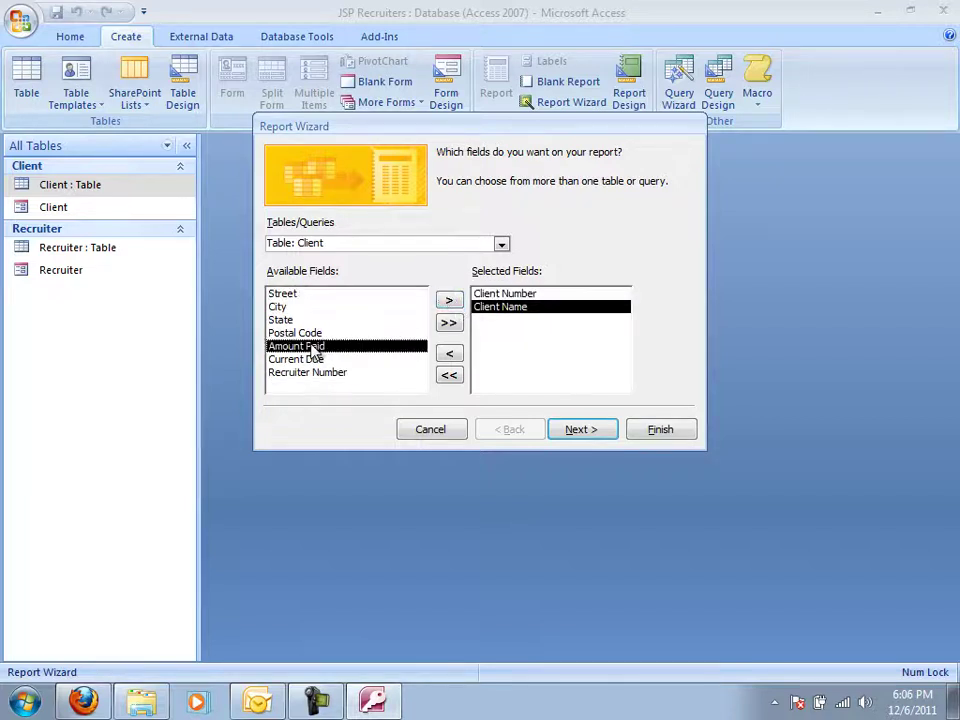
left_click(448, 303)
left_click(448, 303)
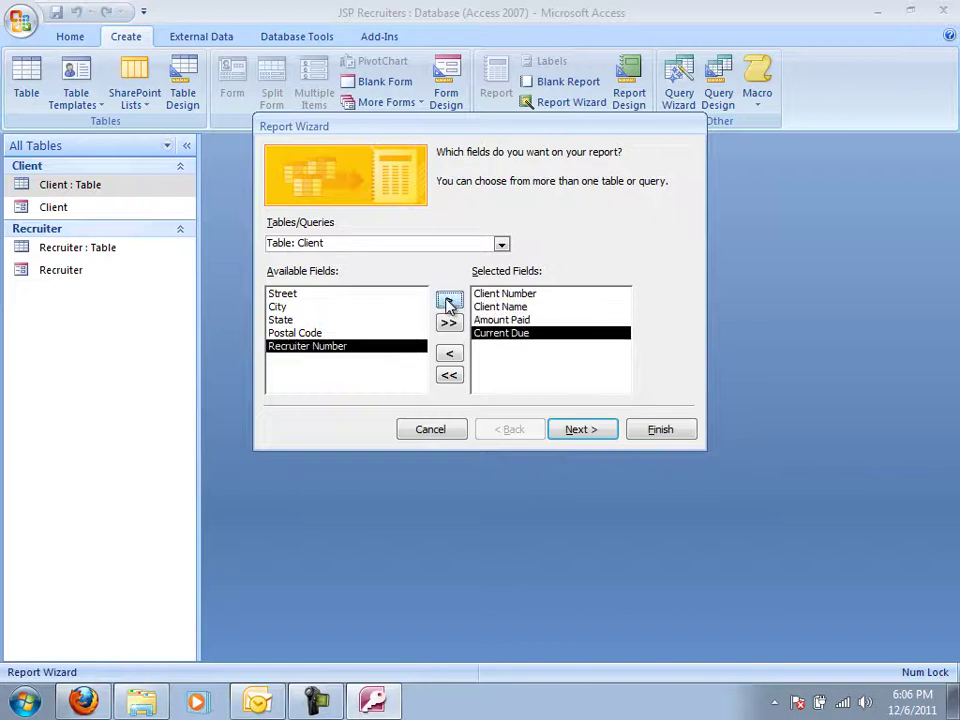
left_click(448, 303)
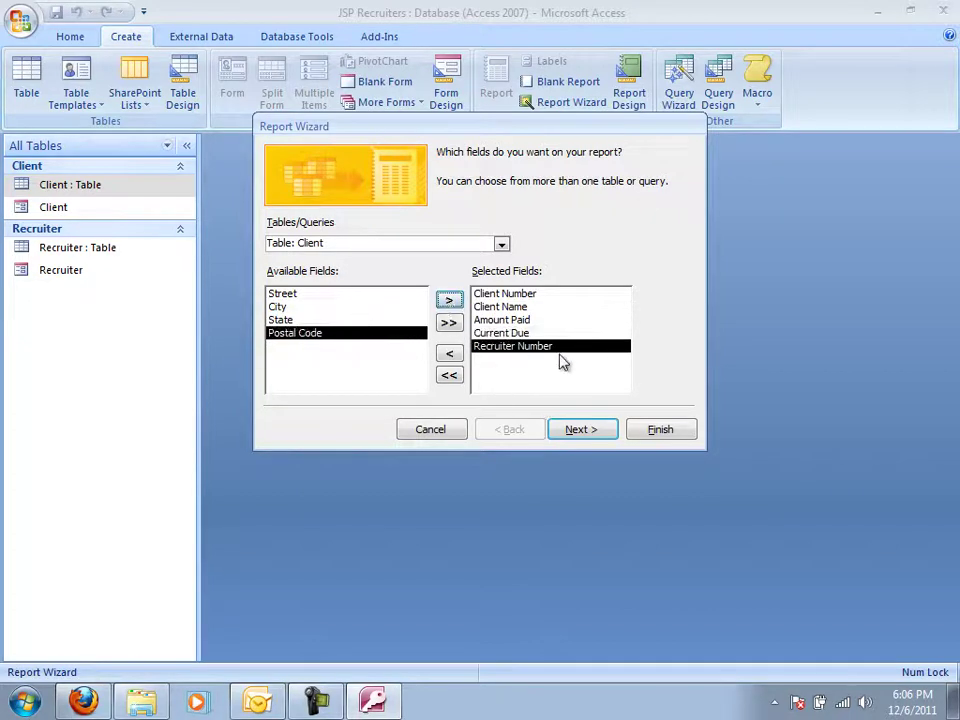
left_click(448, 303)
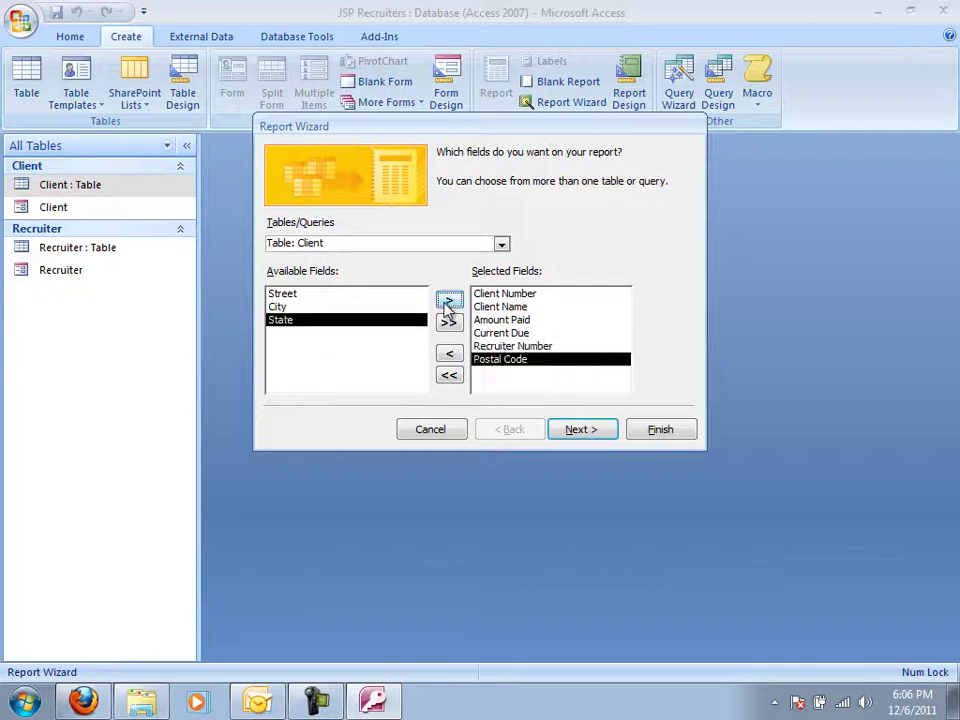
left_click(449, 355)
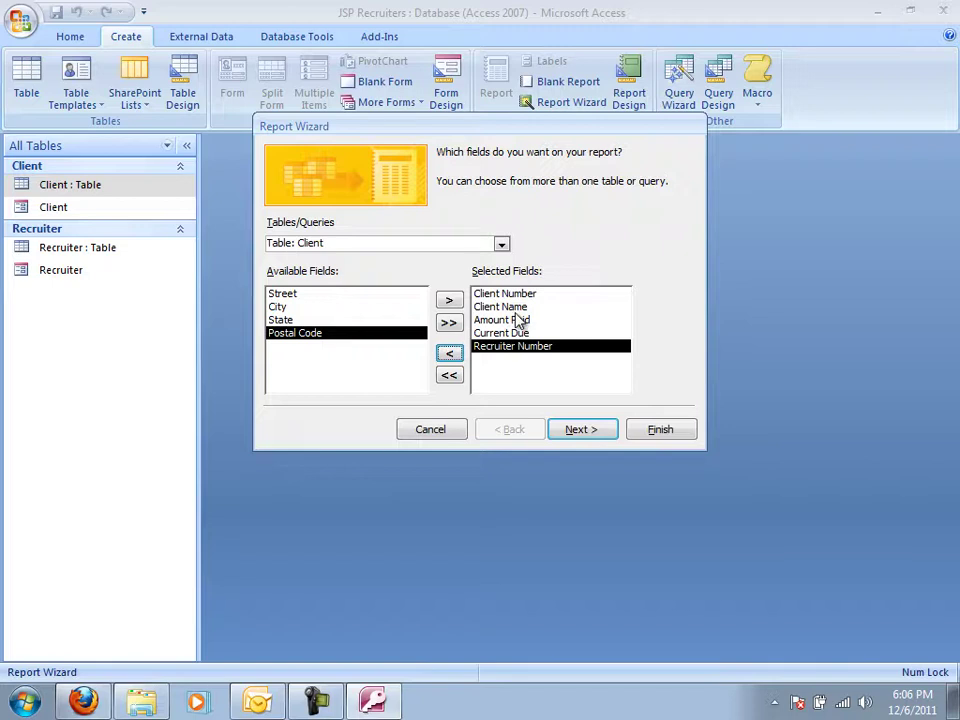
left_click(584, 432)
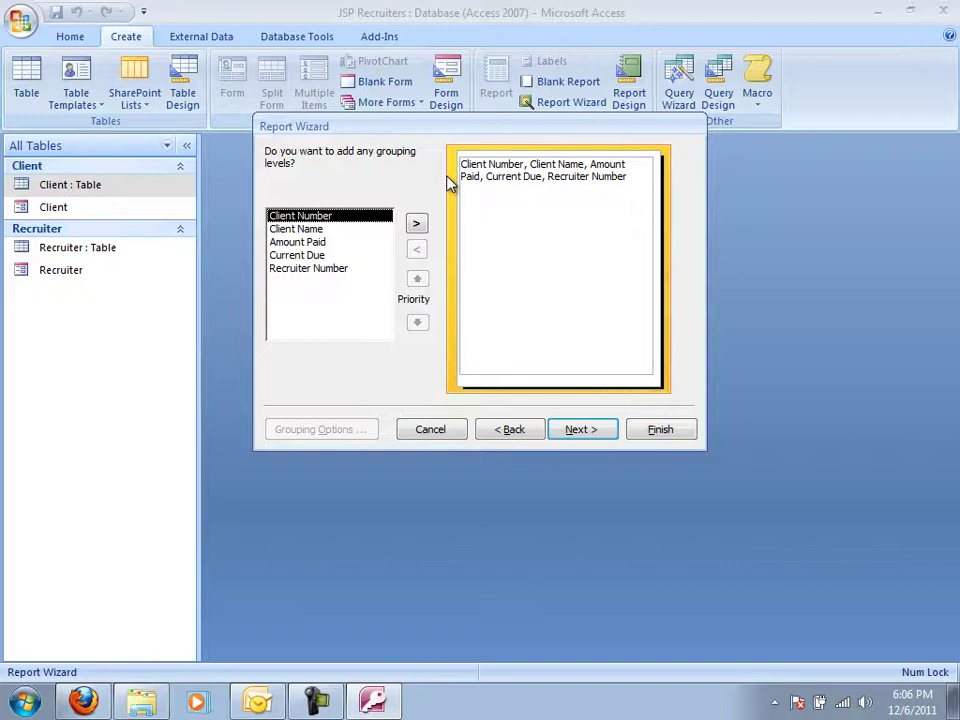
- Skip the grouping levels and sort the report by Client Number in ascending order
left_click(589, 433)
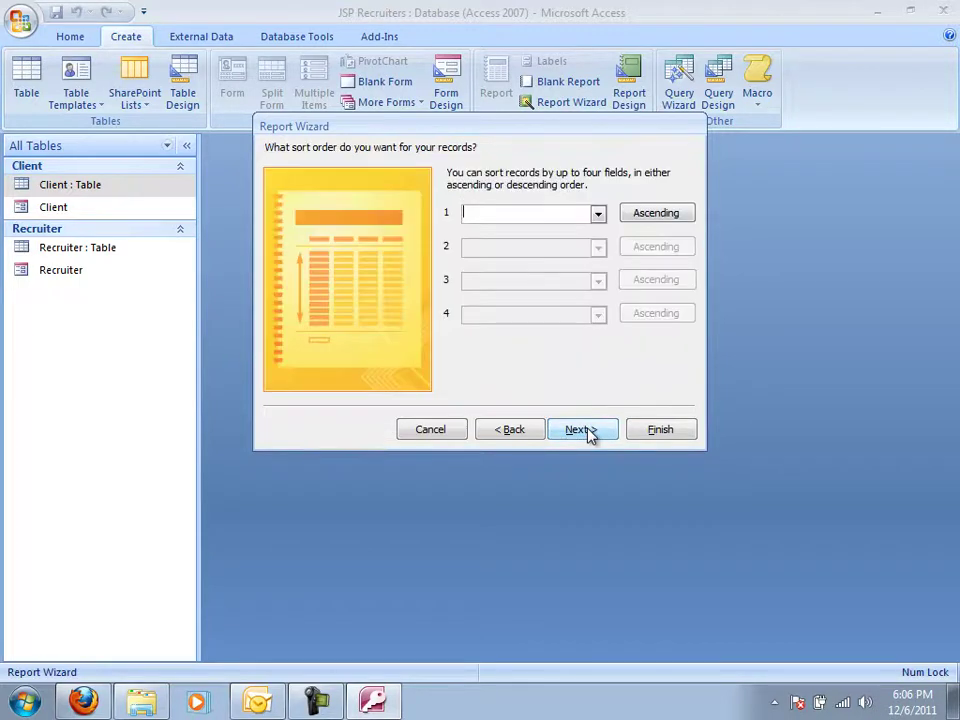
left_click(598, 214)
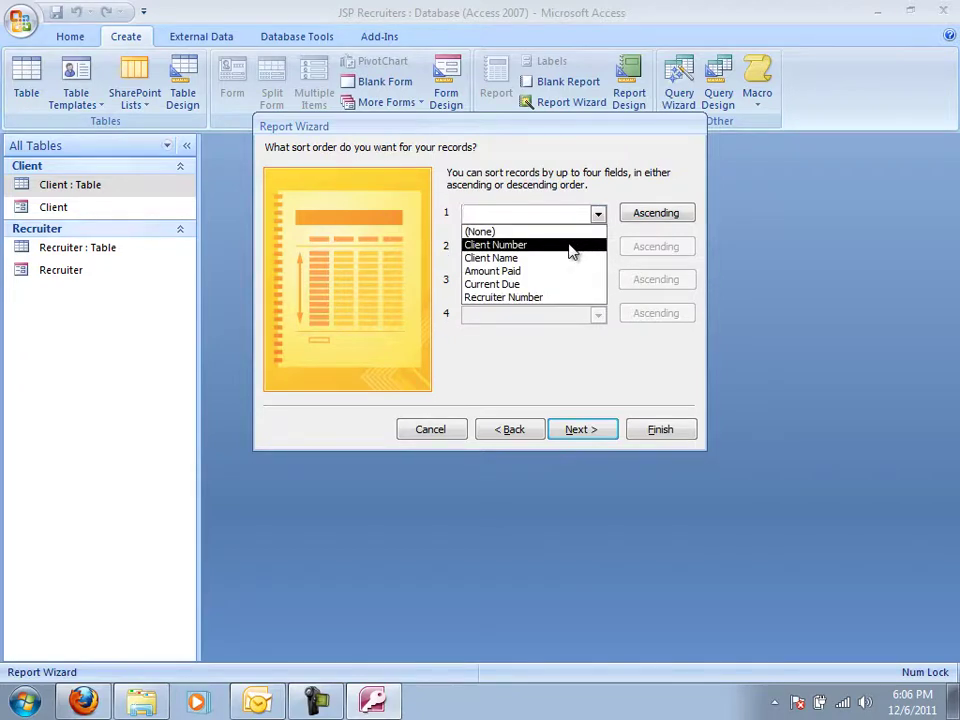
left_click(571, 247)
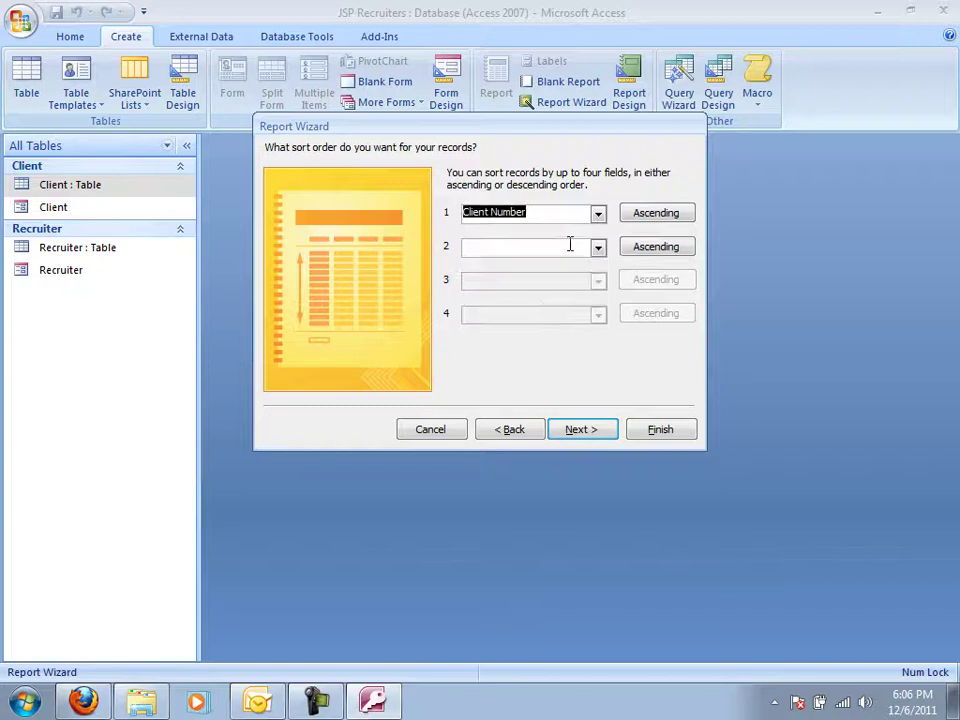
left_click(654, 218)
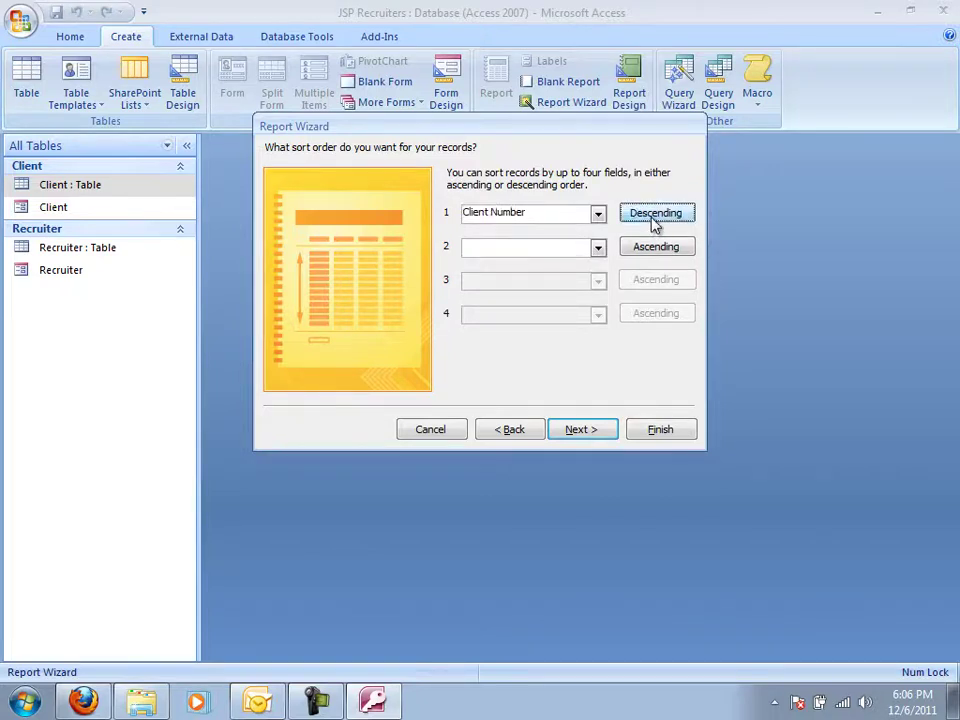
left_click(653, 220)
left_click(581, 431)
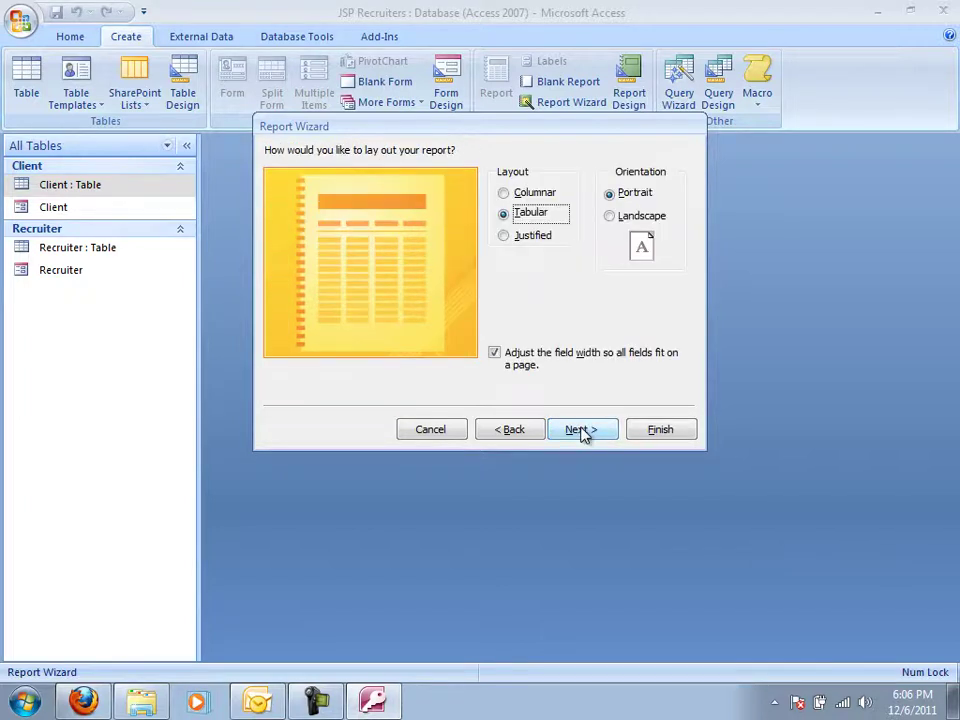
- Compare the Columnar and Justified layouts, and choose the Tabular layout with Portrait orientation for the report
left_click(505, 194)
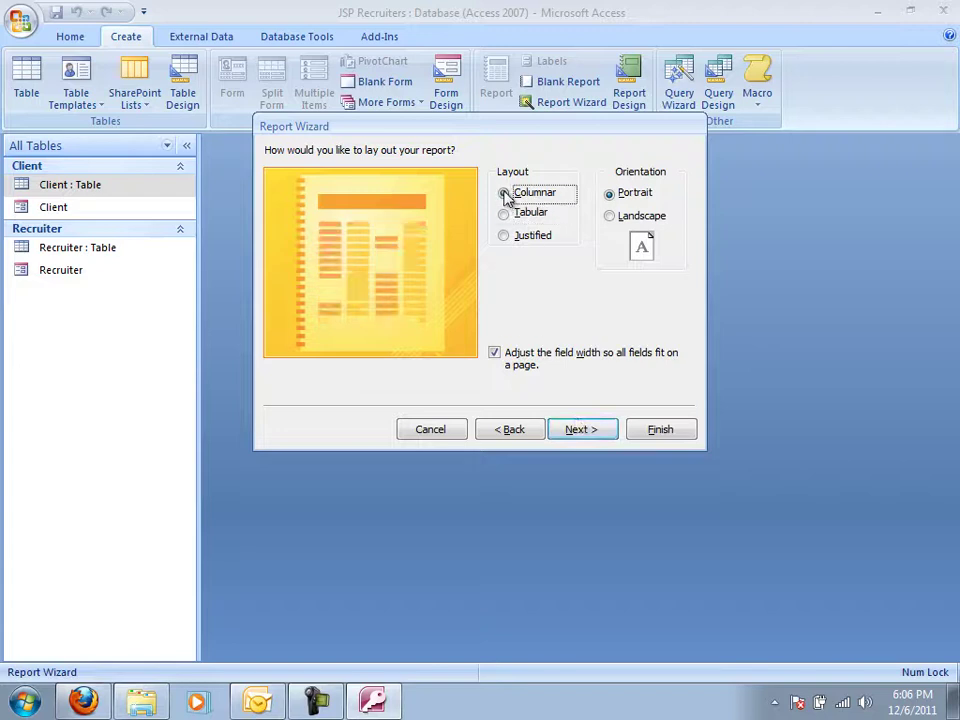
left_click(506, 214)
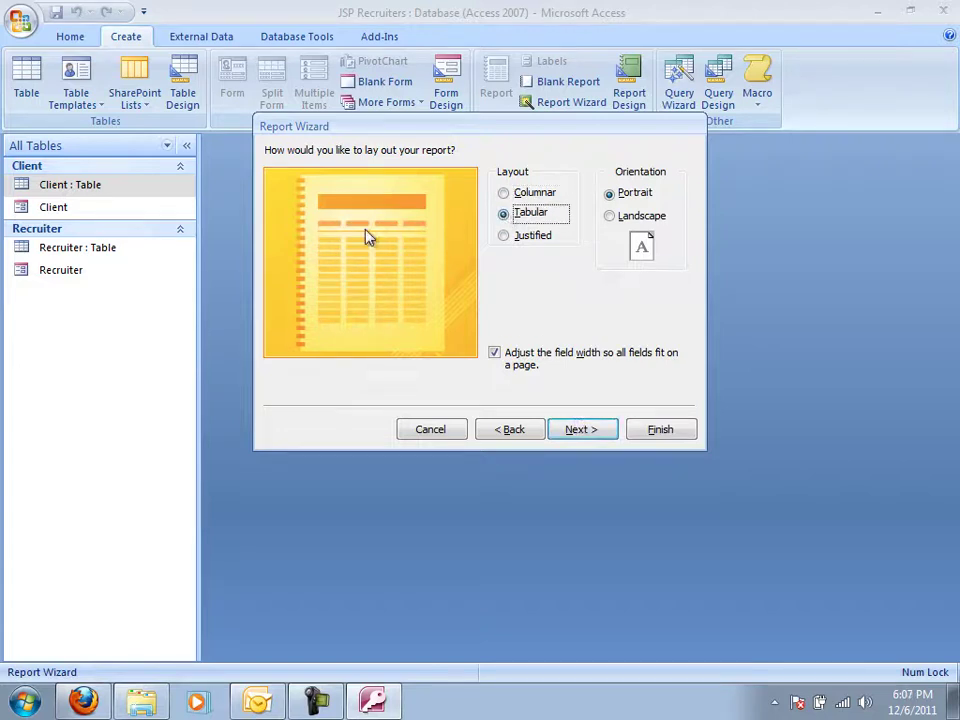
left_click(506, 237)
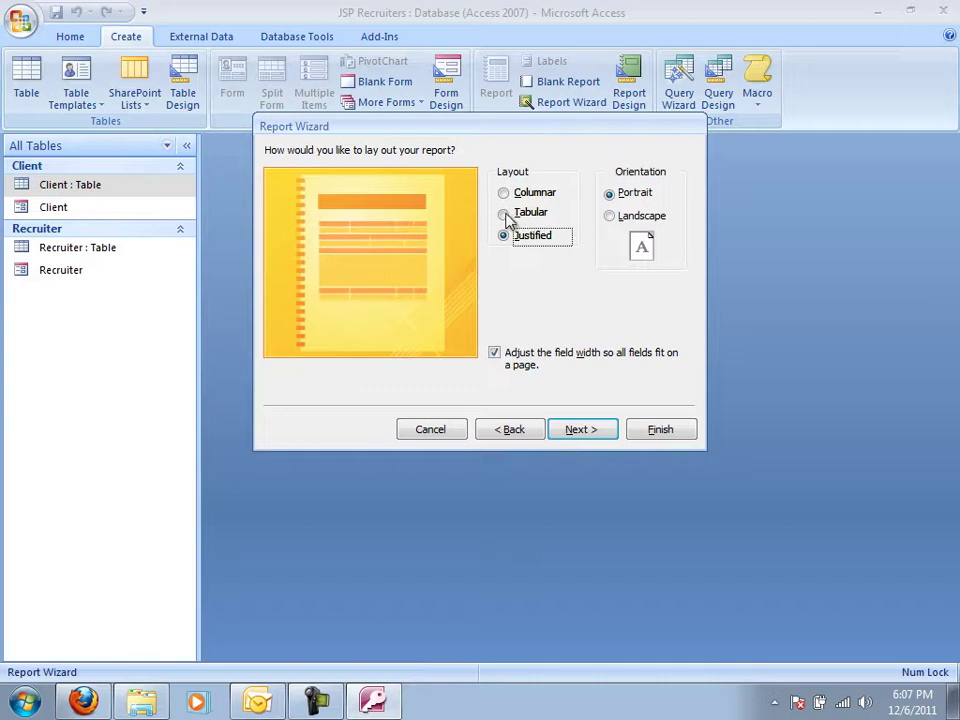
left_click(506, 216)
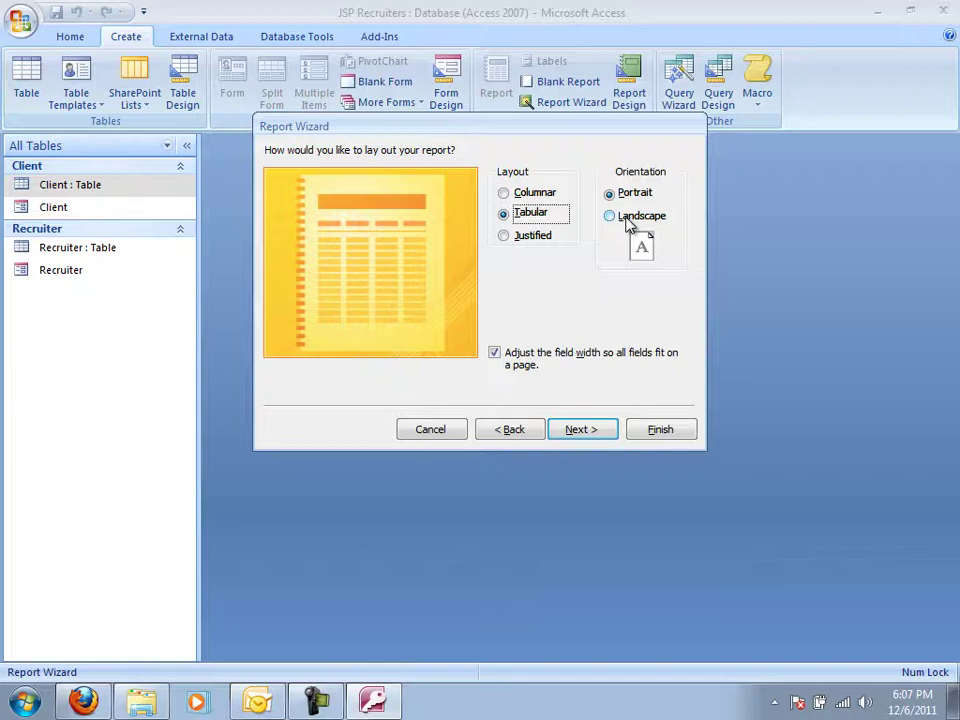
left_click(590, 432)
left_click(580, 430)
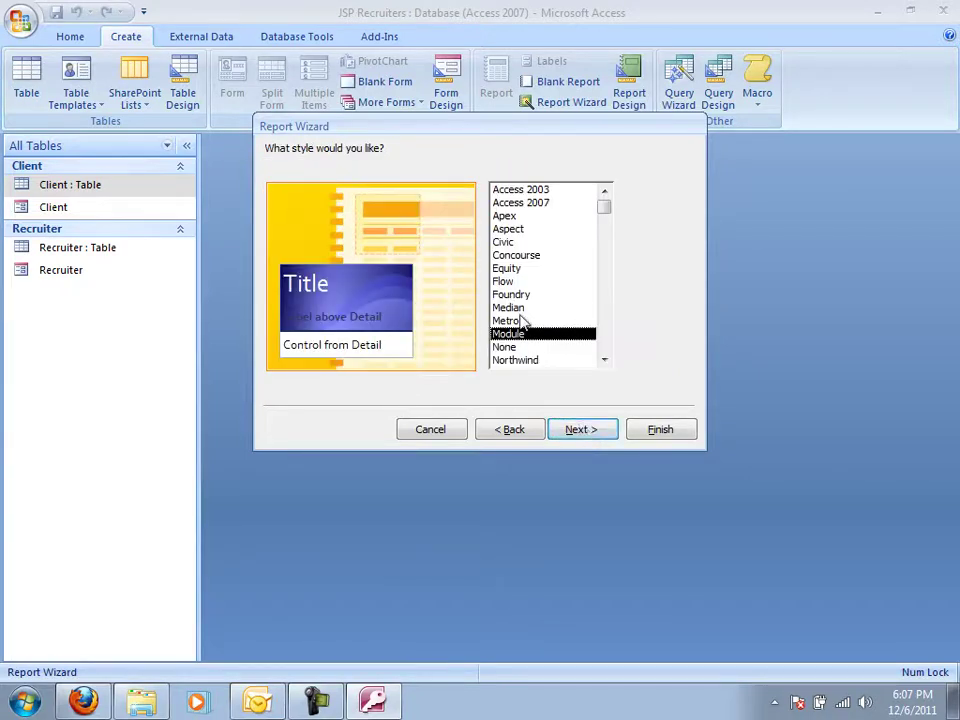
- Preview the Concourse and Flow styles, and choose the Module style for the report
left_click(513, 258)
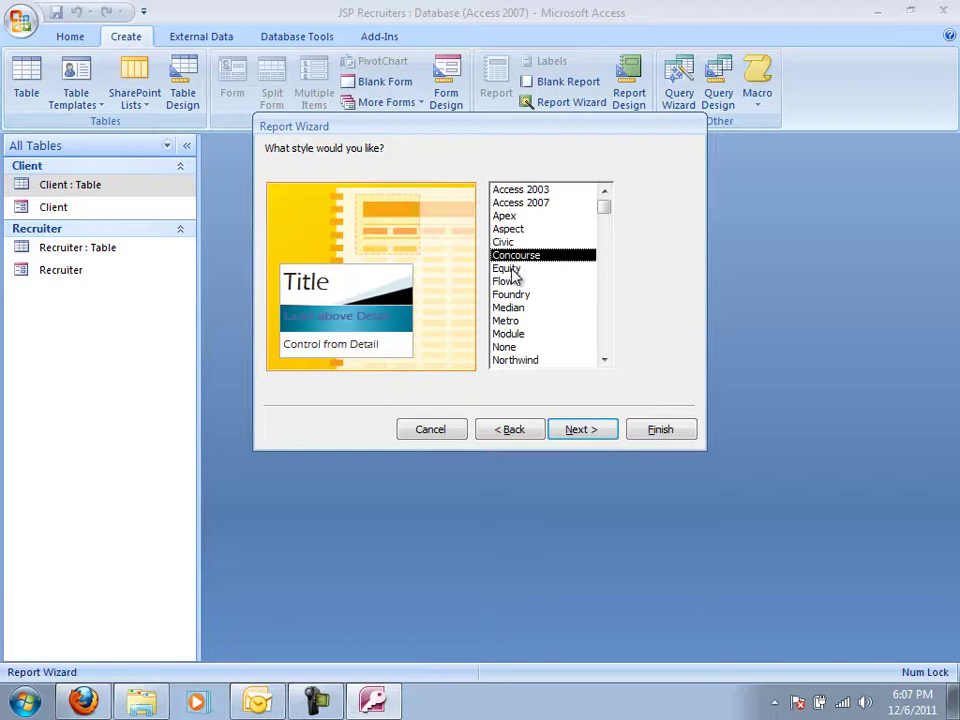
left_click(508, 283)
left_click(510, 334)
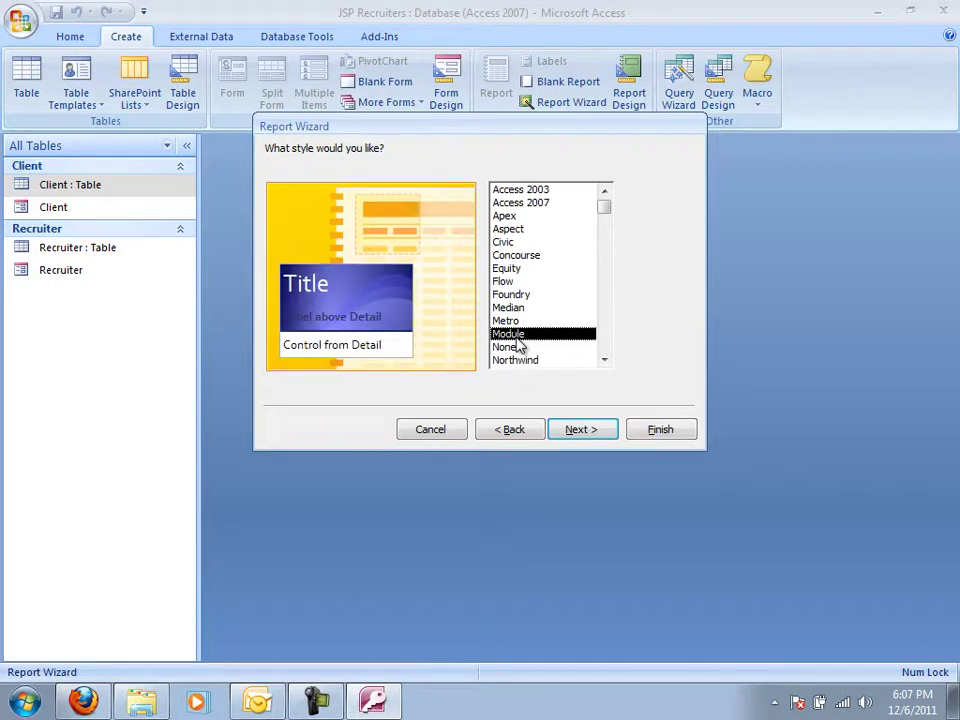
left_click(578, 429)
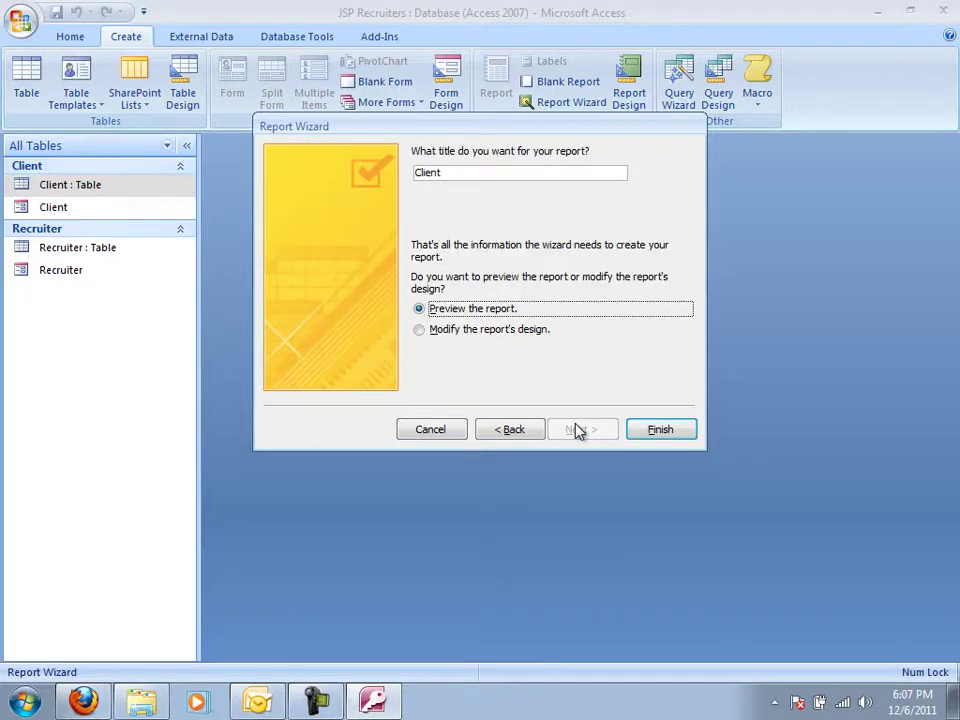
- Title the report Client Financial Report and finish the wizard with a preview of it
left_click(462, 173)
type("Financial Re")
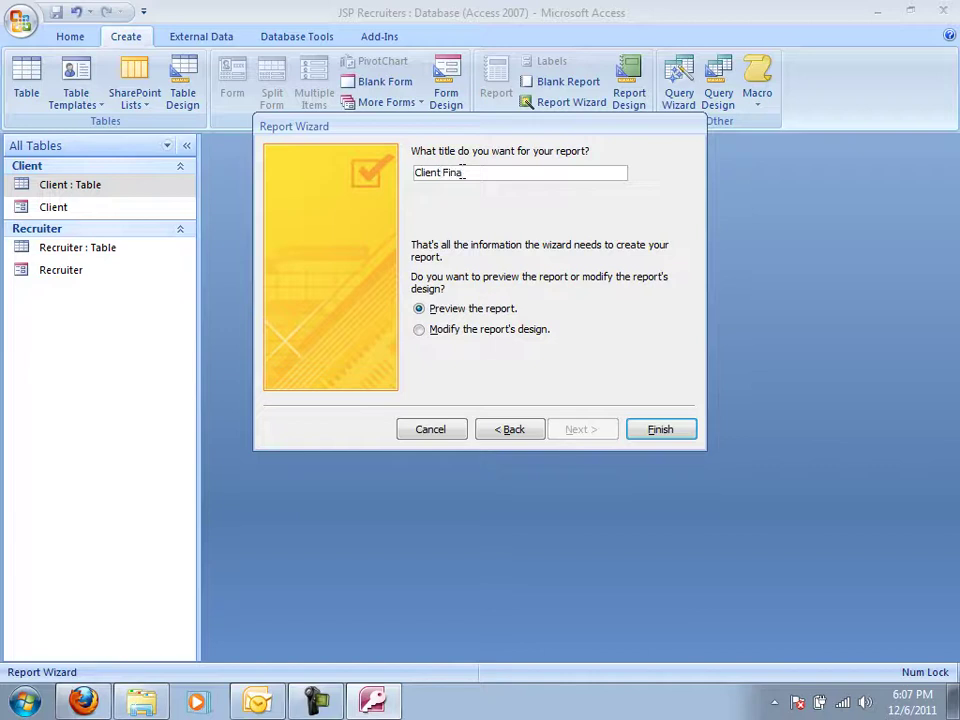
type("port")
left_click(660, 431)
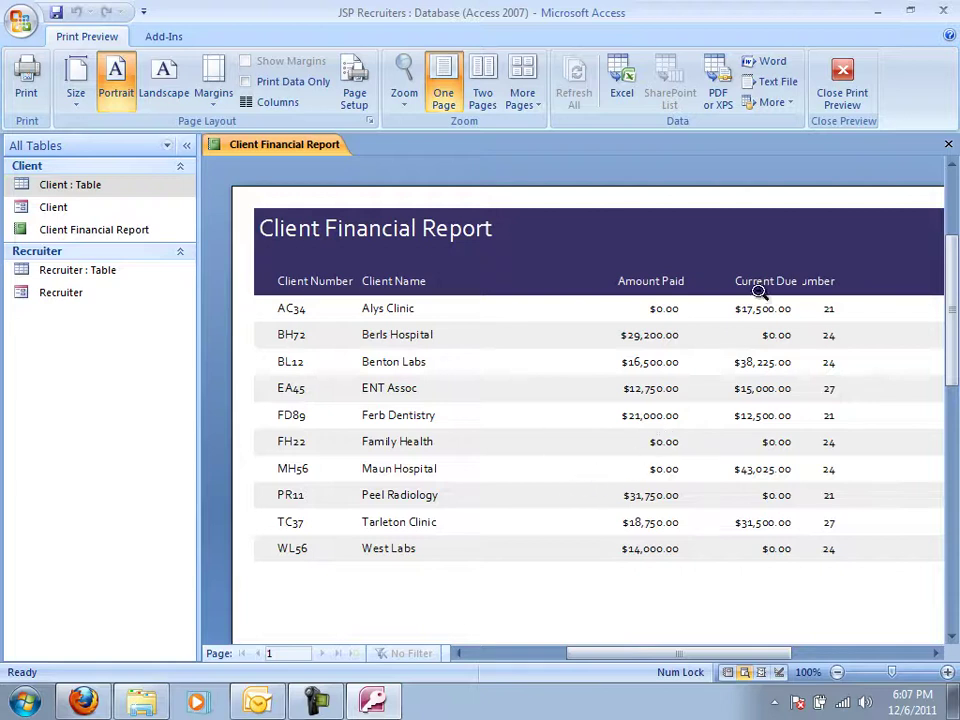
- In Layout View with the field list closed, widen the Recruiter Number column of the Client Financial Report to fit its full heading
left_click(843, 104)
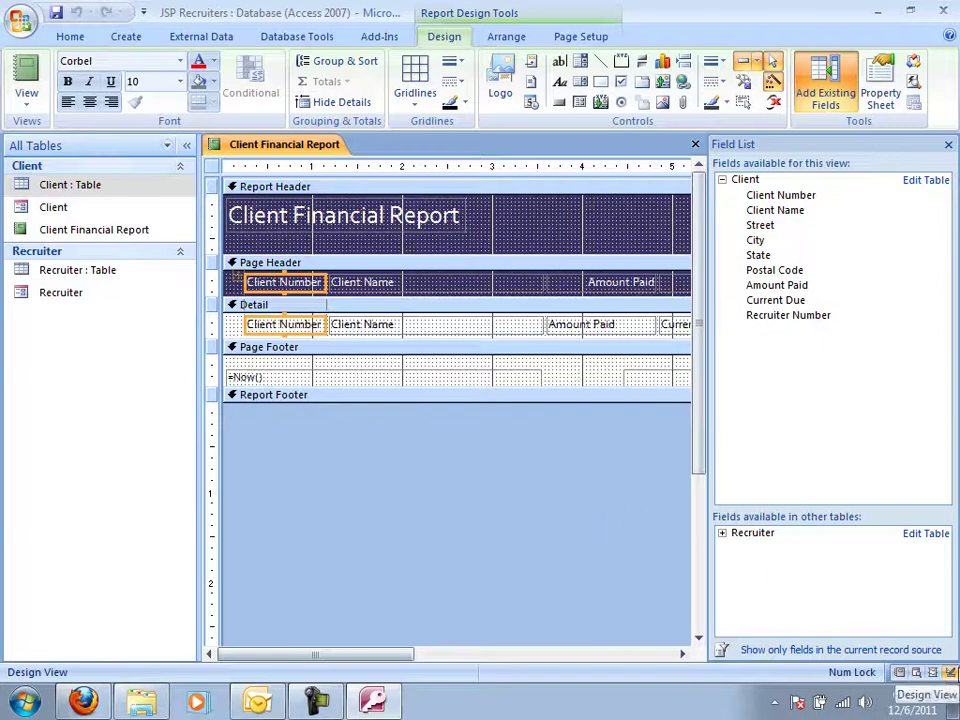
left_click(933, 675)
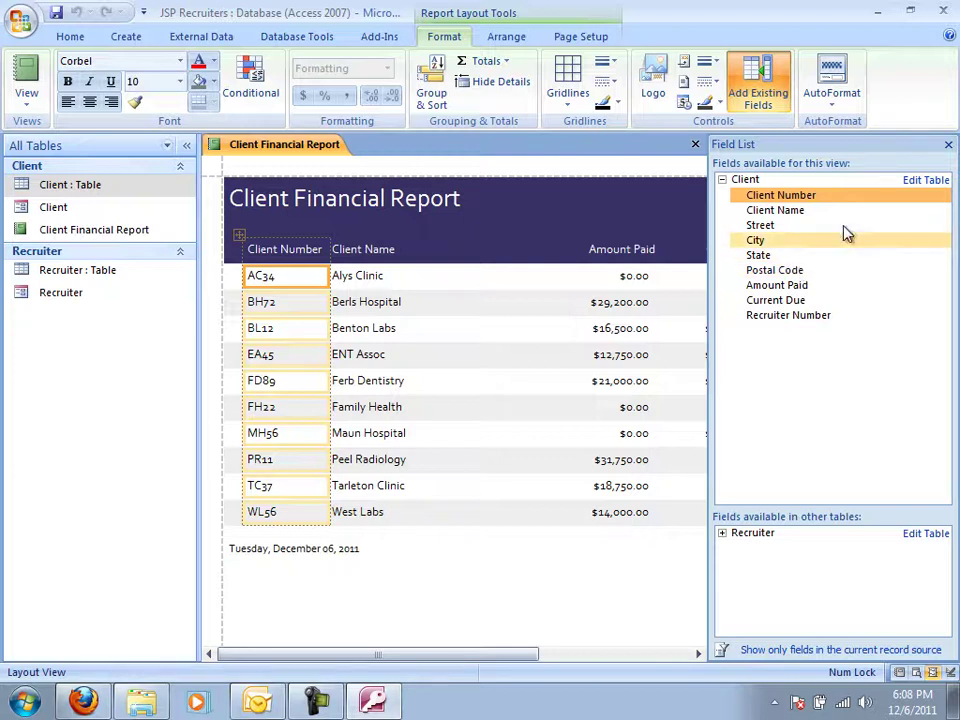
left_click(947, 149)
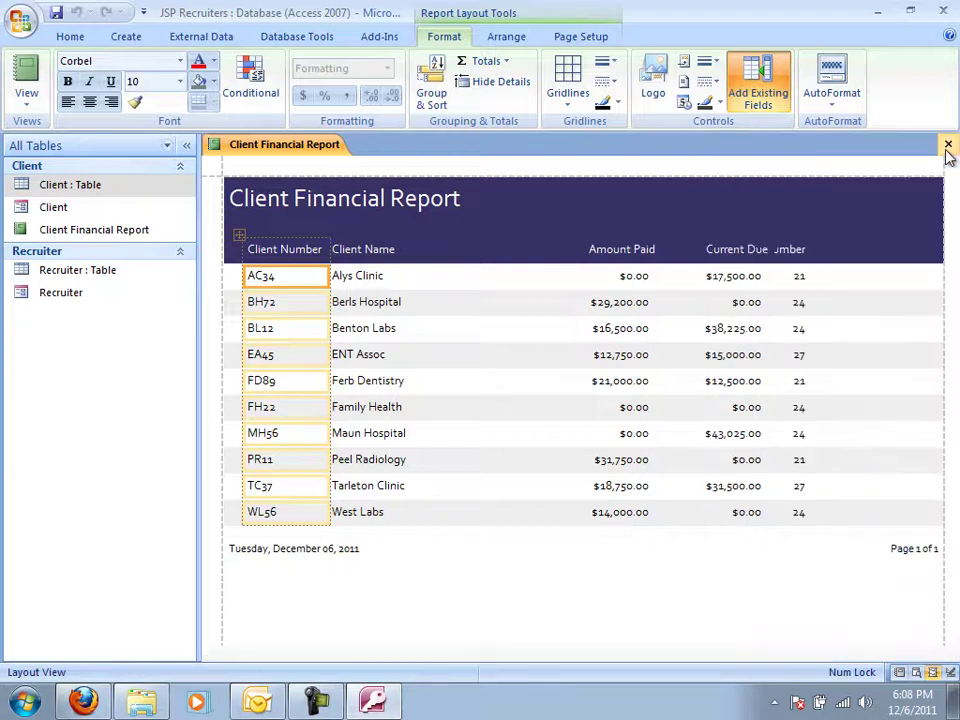
left_click(800, 256)
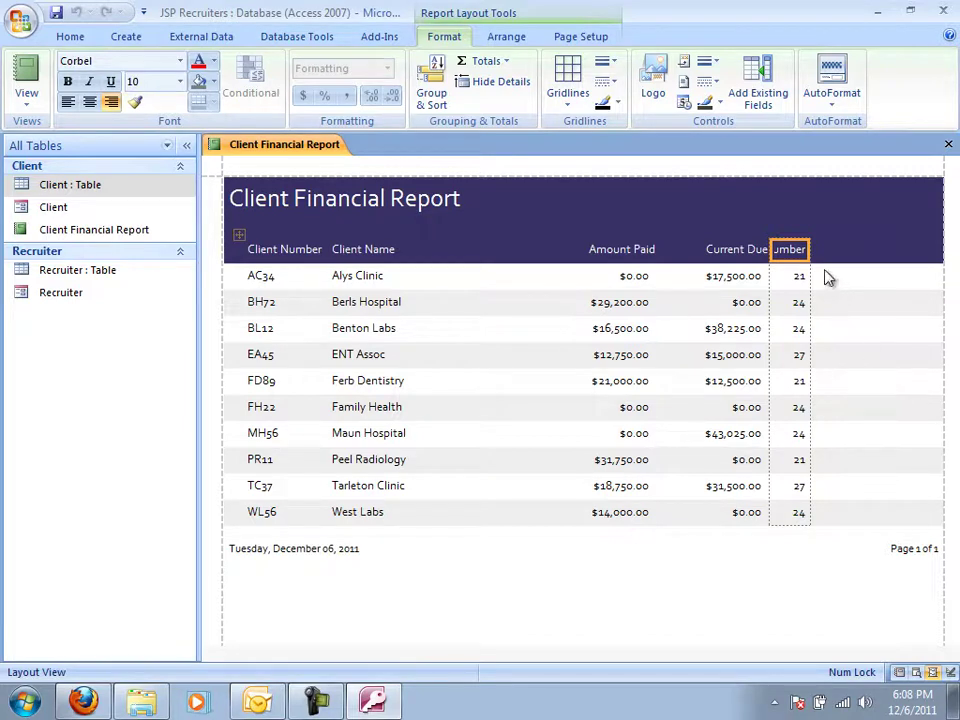
left_click_drag(810, 250, 883, 248)
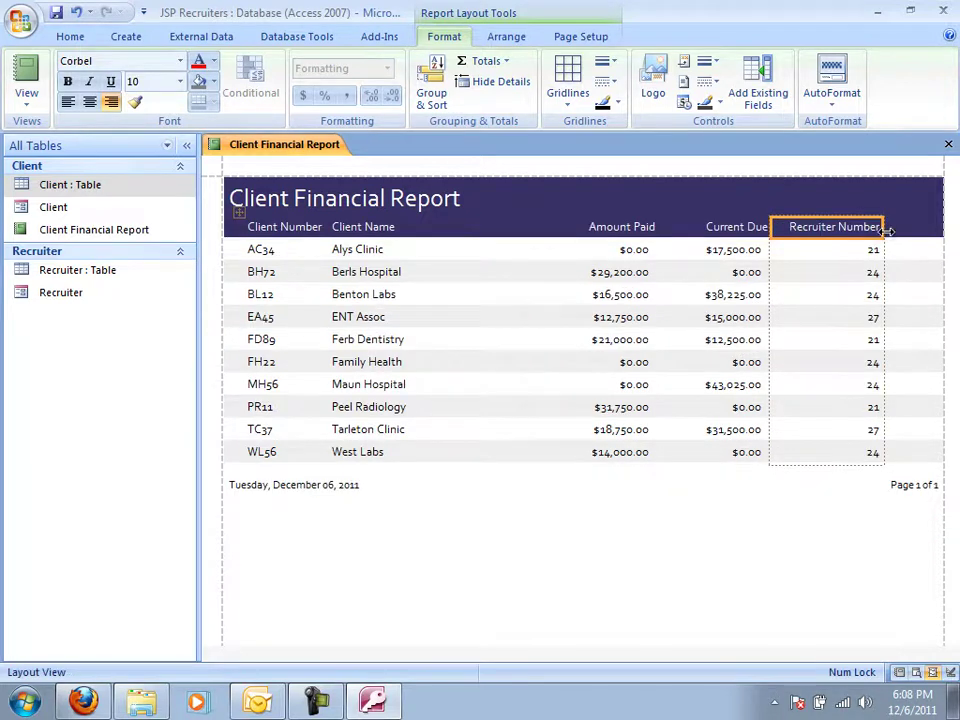
double_click(886, 231)
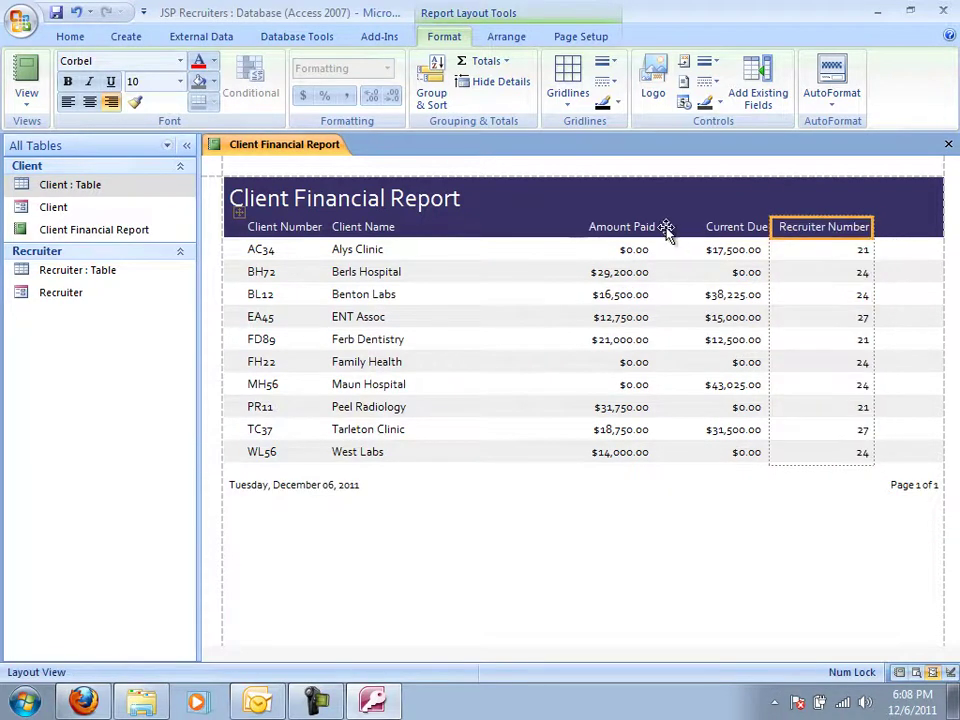
- Narrow the Client Name column to close the gap before Amount Paid, and widen the Recruiter Number column further
left_click(529, 227)
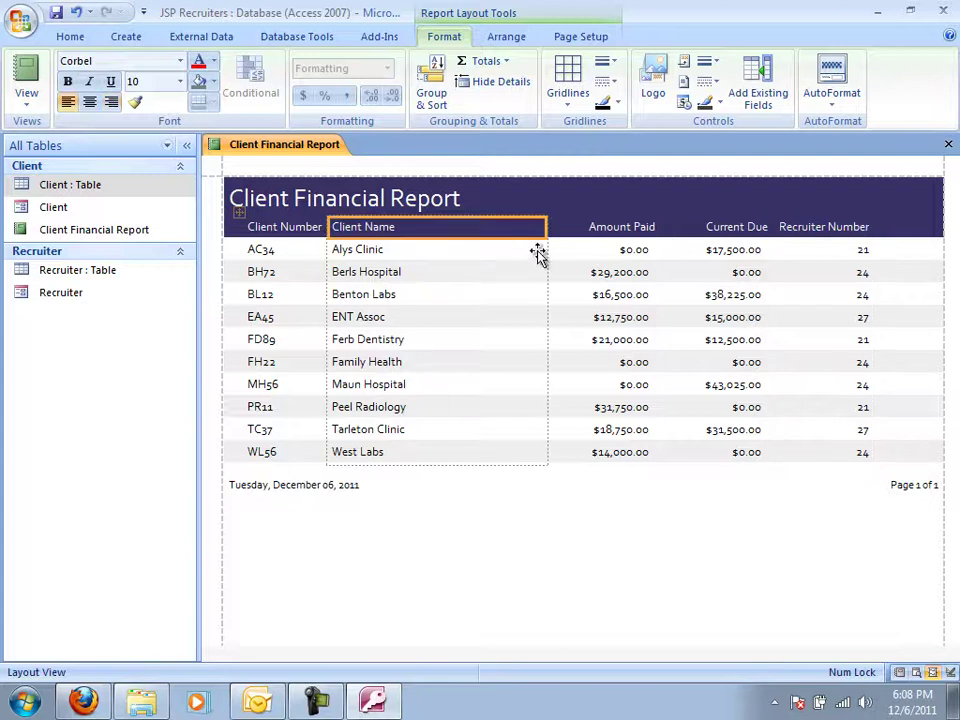
left_click_drag(548, 251, 444, 222)
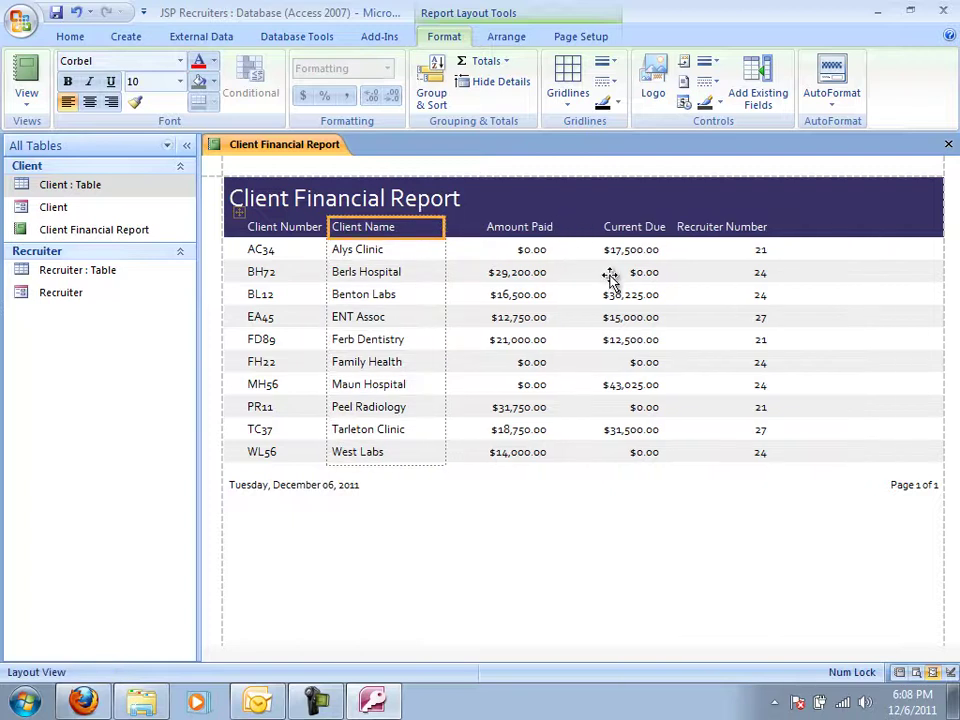
left_click(690, 226)
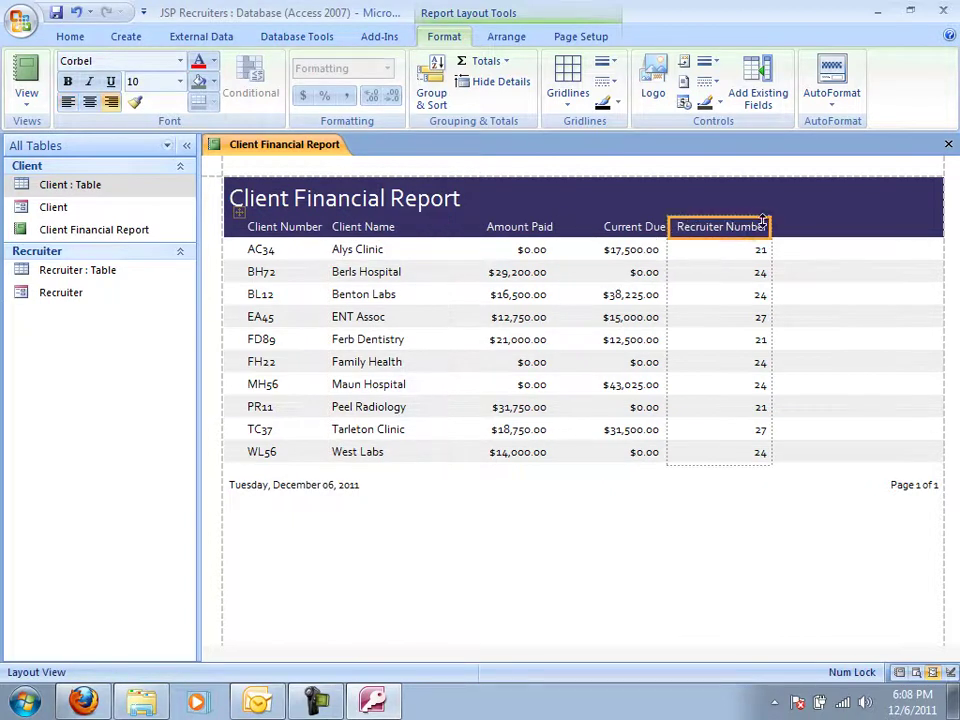
left_click_drag(771, 225, 810, 231)
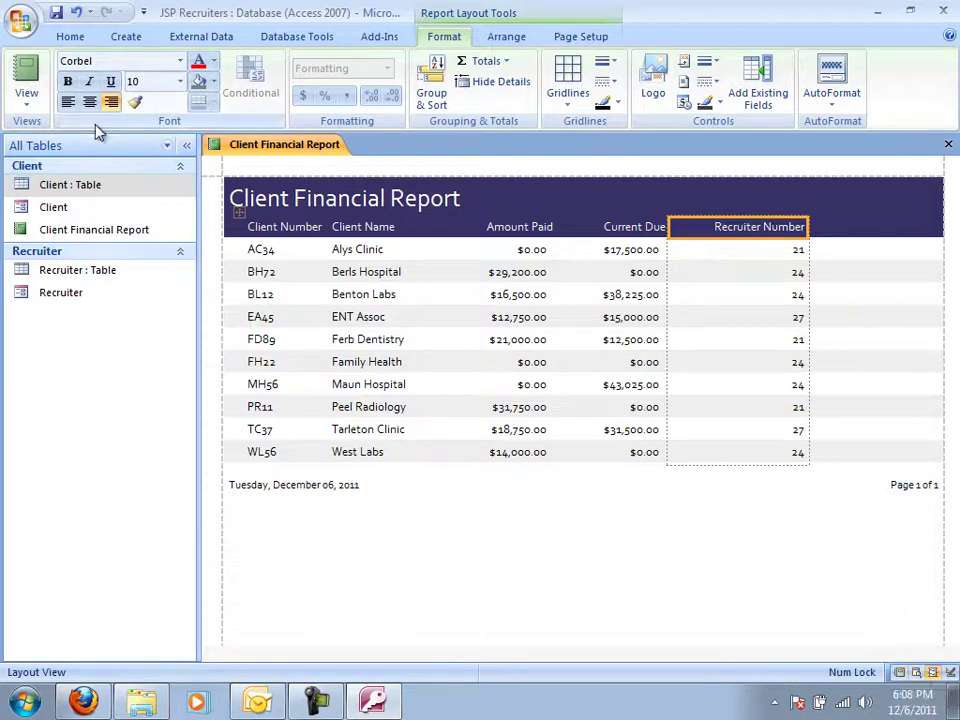
- Check the Client Financial Report in Print Preview, and close it with its design changes saved
left_click(30, 104)
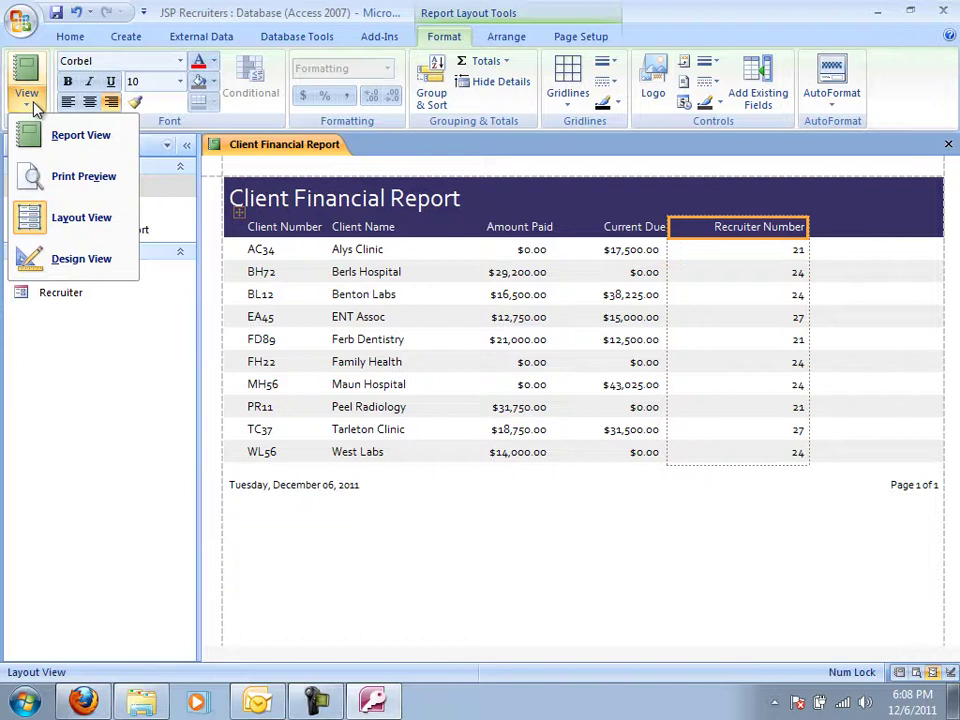
left_click(66, 189)
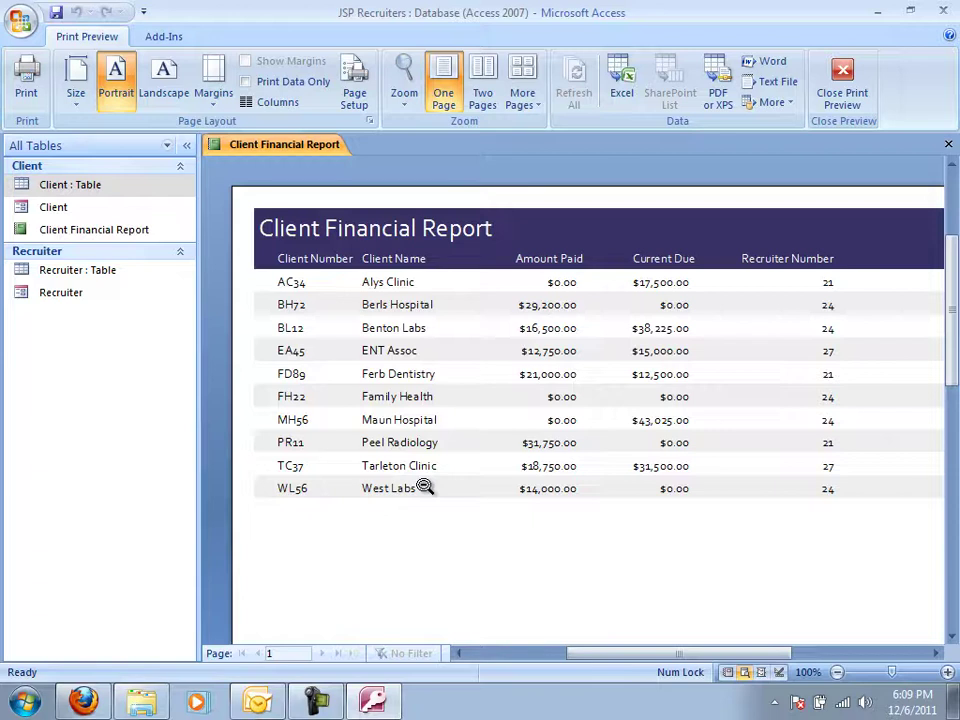
left_click(949, 147)
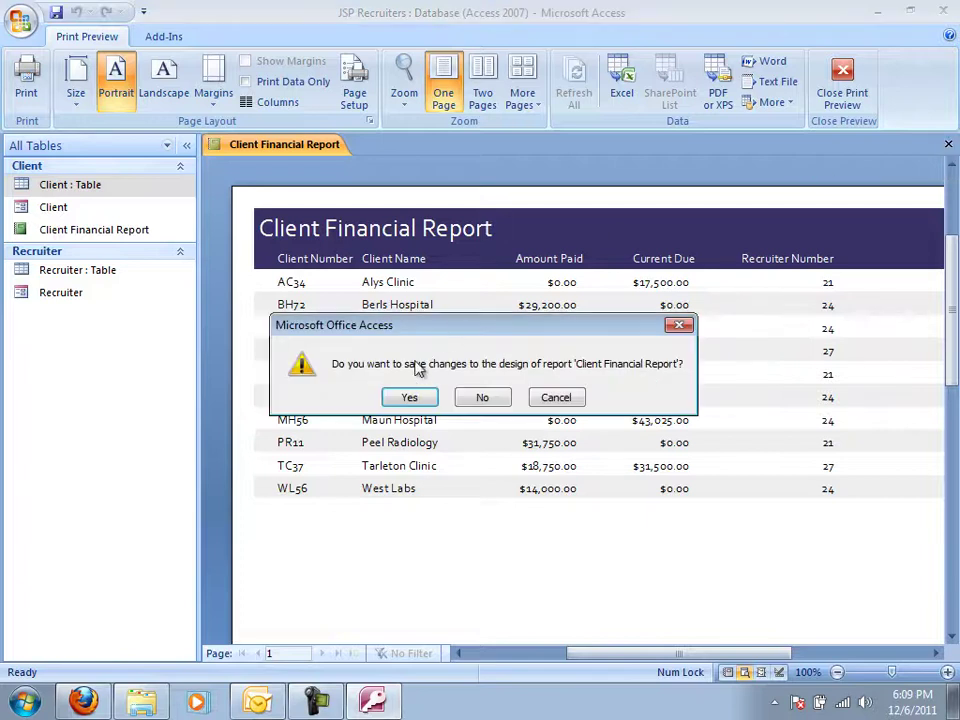
left_click(420, 400)
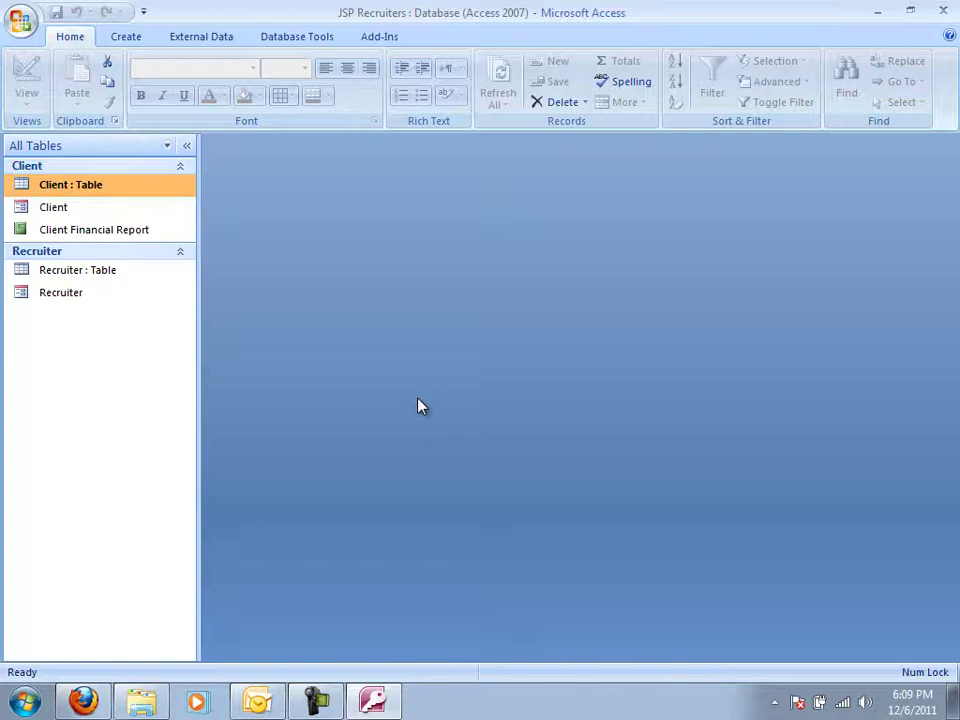
- Start the Report Wizard on the Client table and add the Client Number, Client Name, Street, City, State and Postal Code fields
left_click(129, 45)
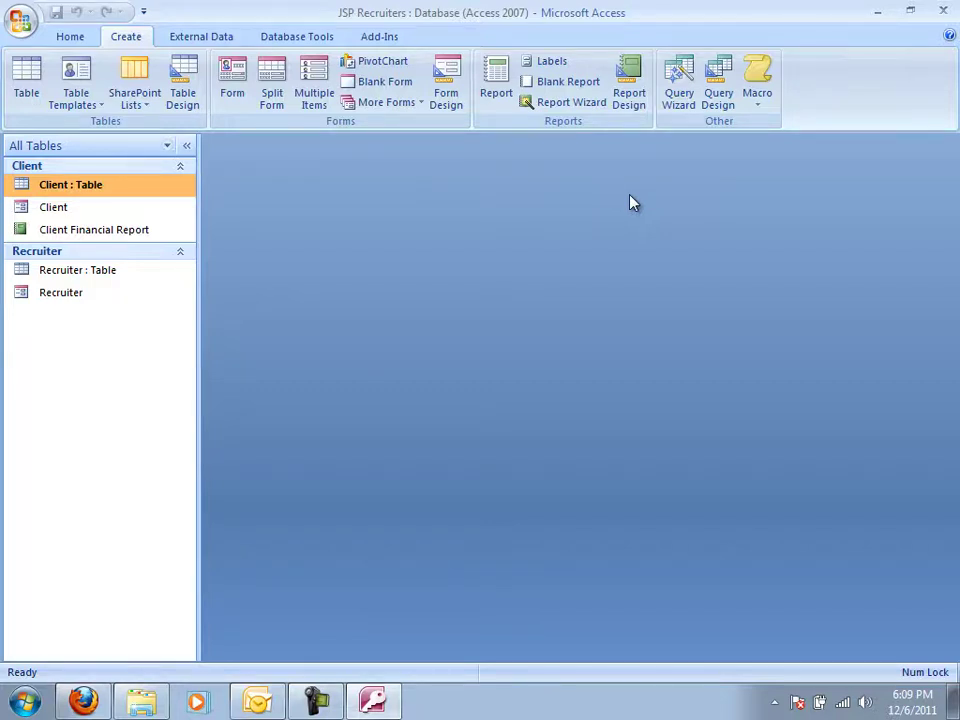
left_click(565, 103)
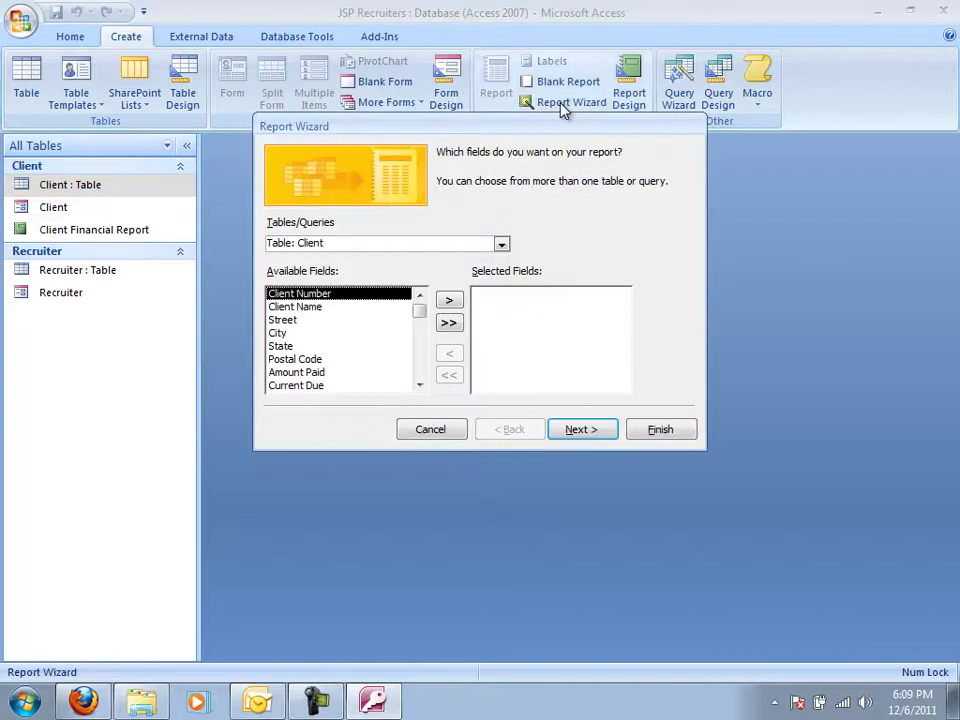
left_click(450, 303)
left_click(450, 303)
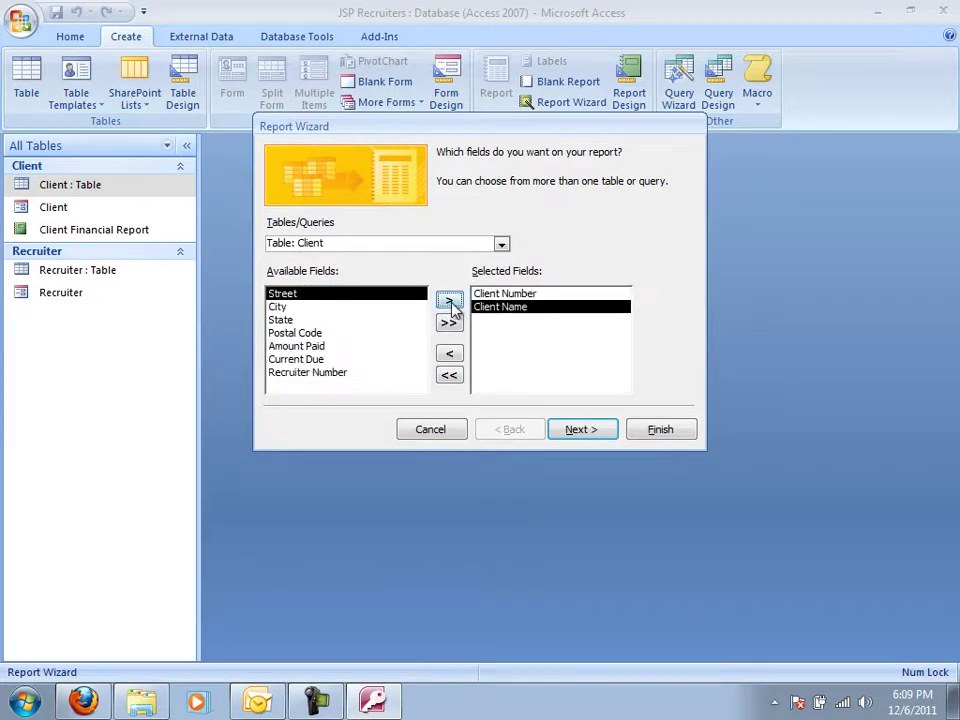
left_click(450, 303)
left_click(450, 303)
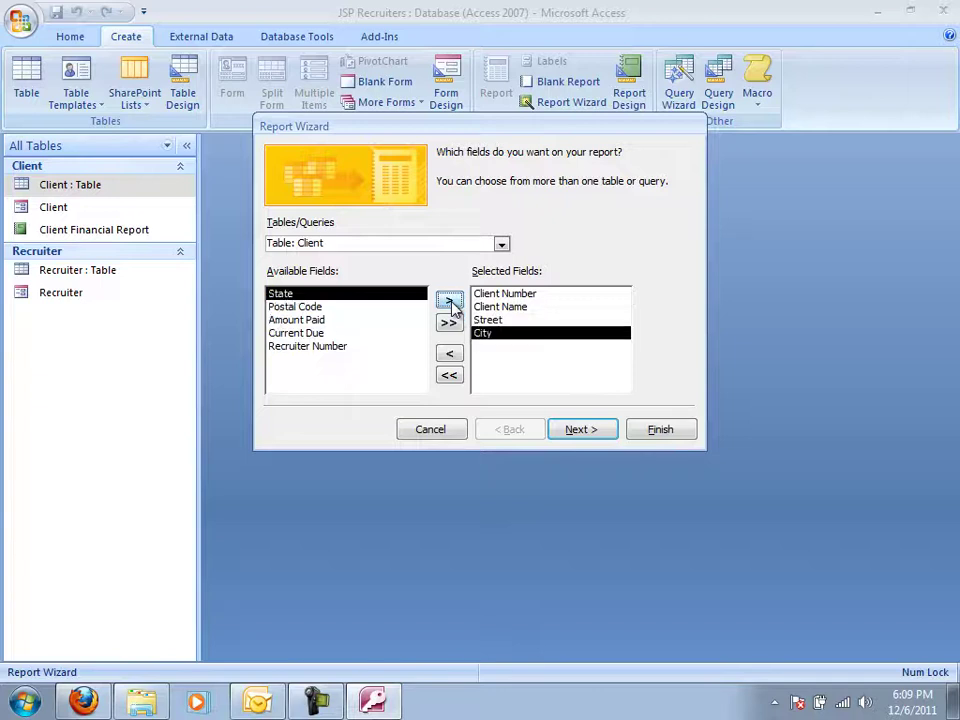
left_click(450, 303)
left_click(450, 303)
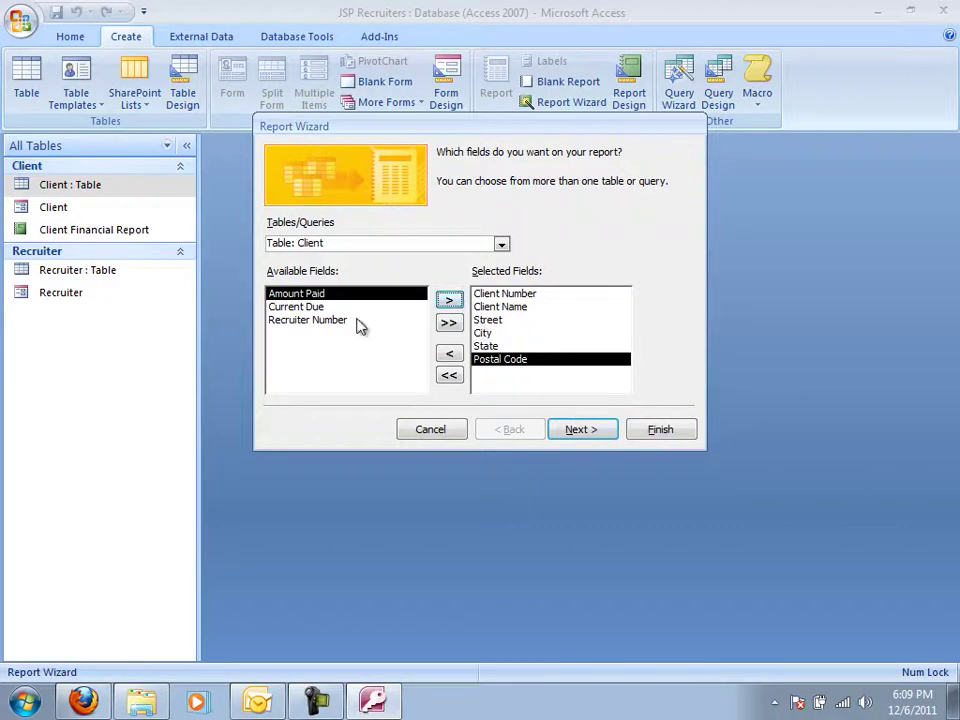
- Skip the grouping levels and sort the address report by Client Number in ascending order
left_click(578, 430)
left_click(577, 432)
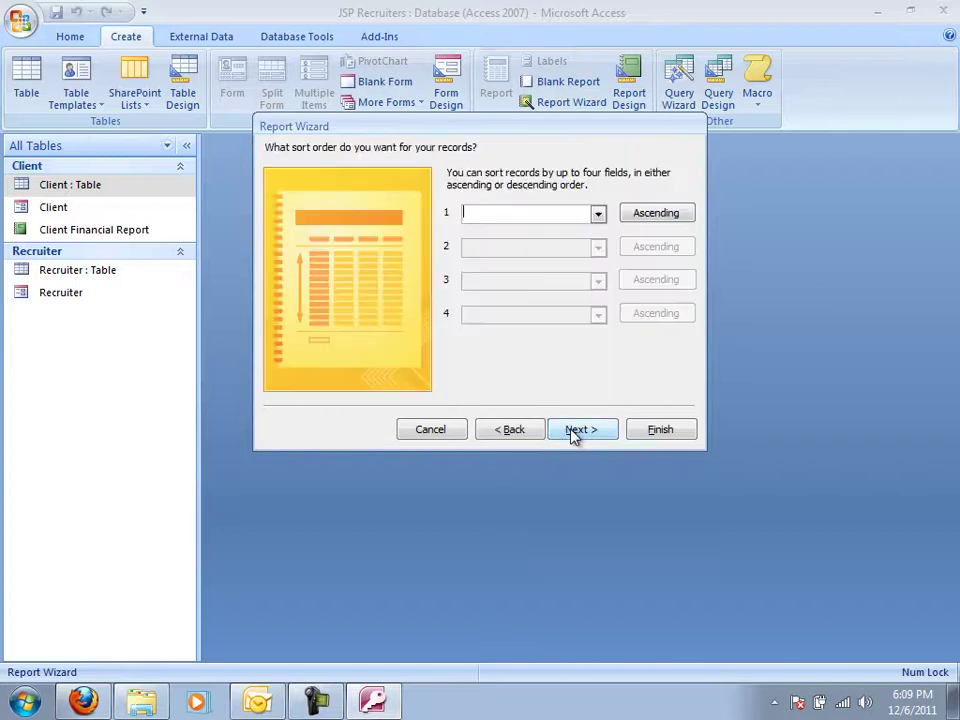
left_click(599, 219)
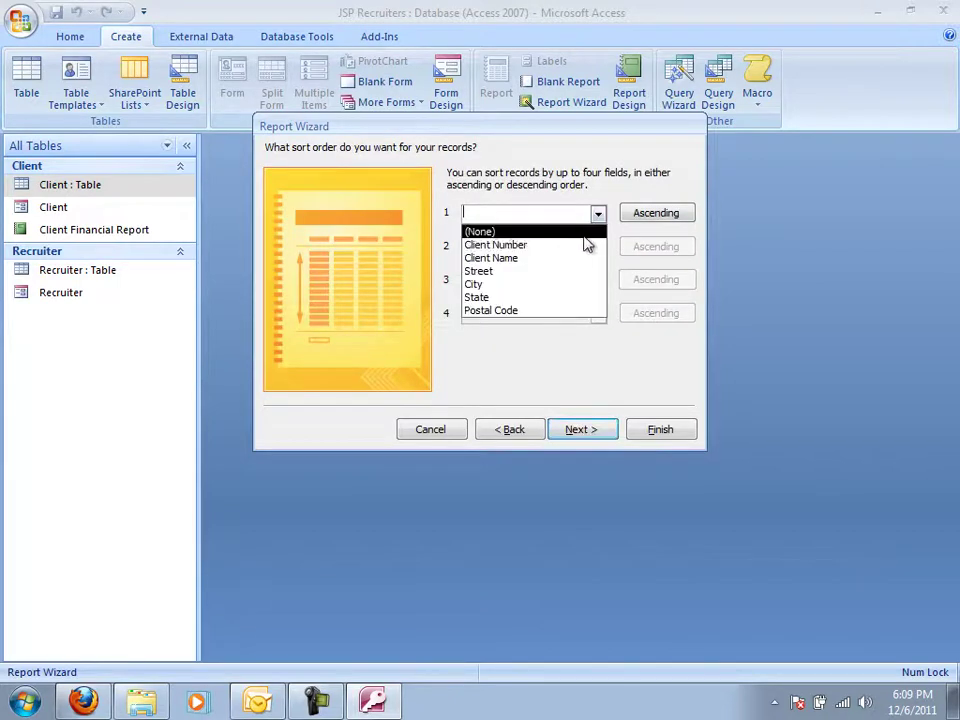
left_click(581, 245)
- Accept the default layout and the Module style for the address report
left_click(589, 432)
left_click(589, 431)
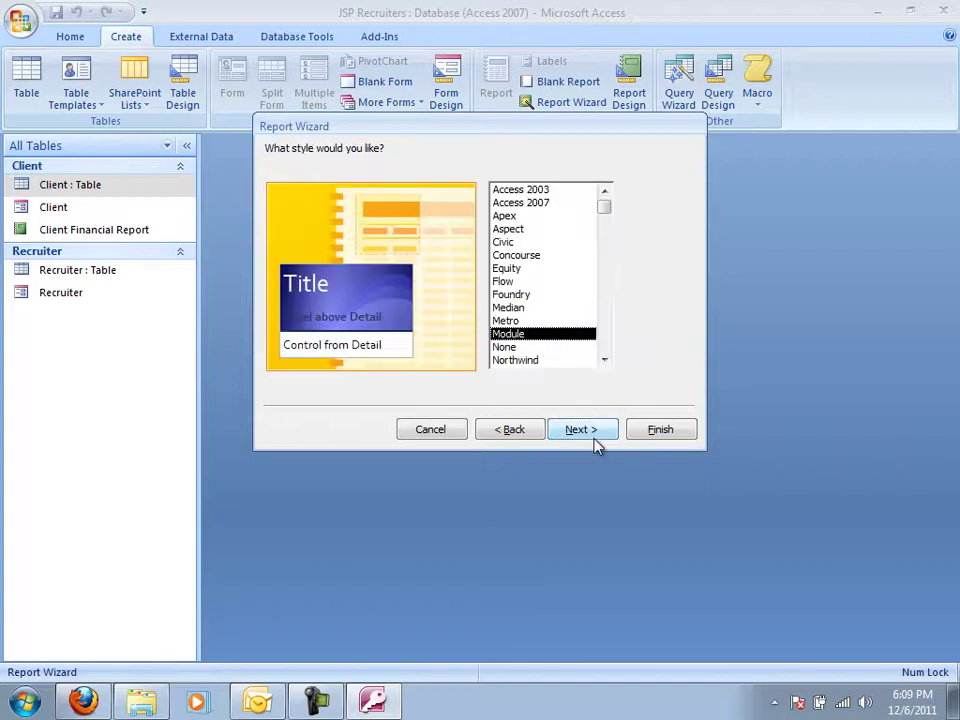
left_click(575, 431)
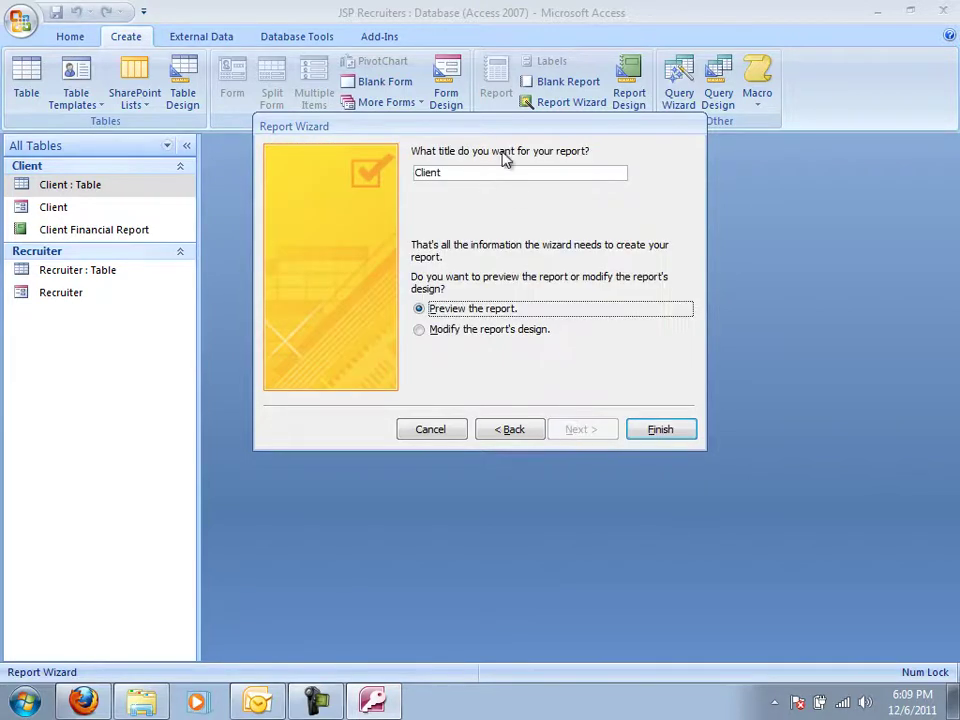
- Title the report Client Address Report and finish the wizard with a preview of it
left_click(497, 176)
type("Address Rep")
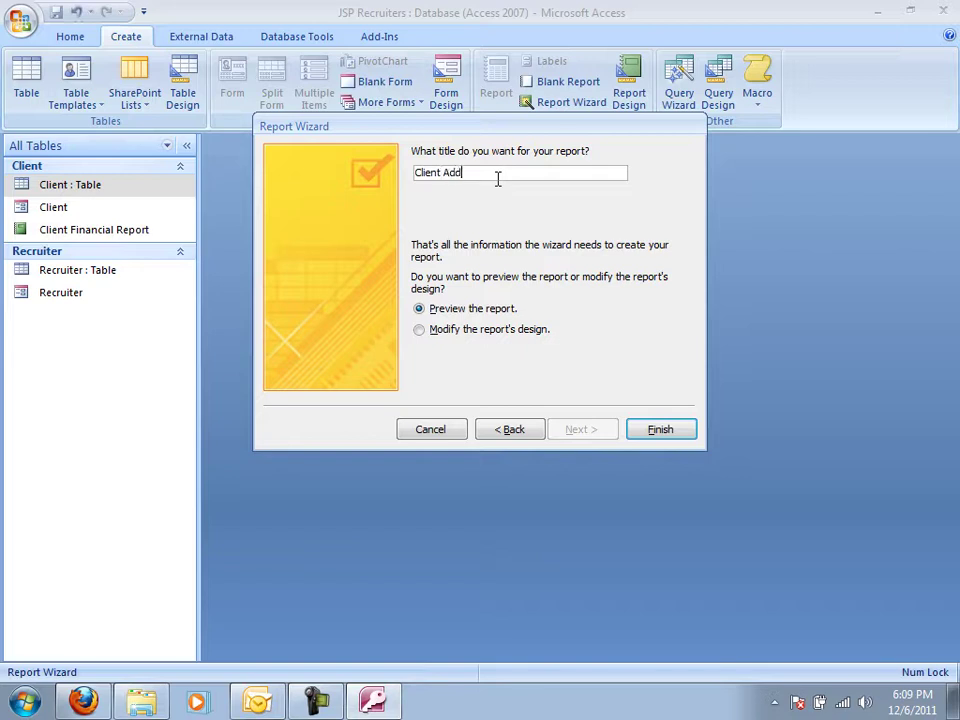
type("ort")
left_click(645, 431)
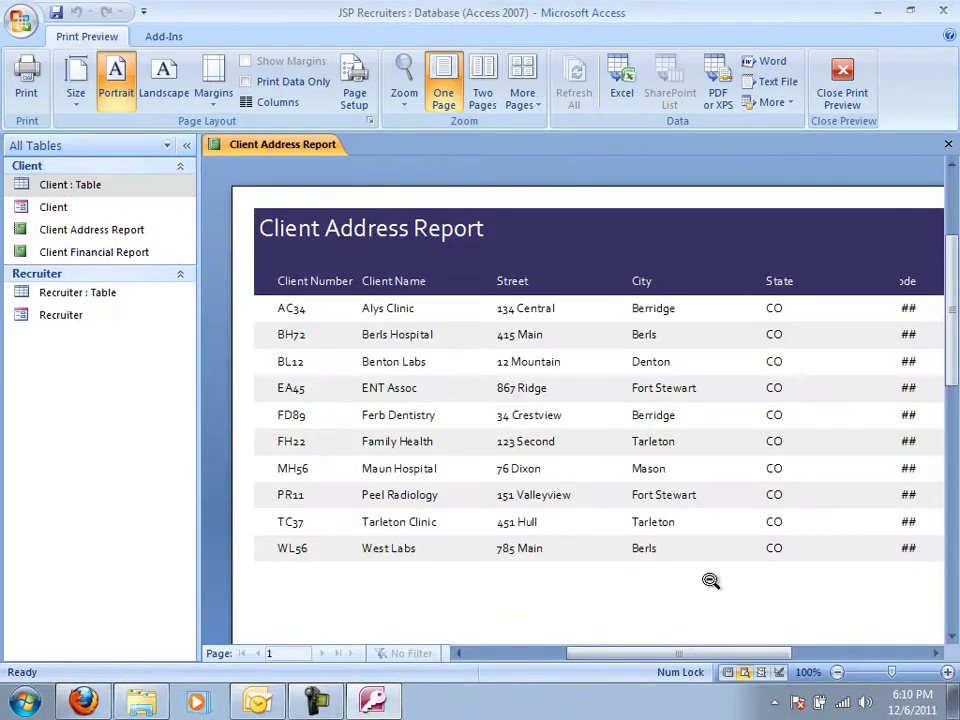
- In Layout View, widen the Postal Code column until its values show, and narrow the State column beside it
left_click(762, 674)
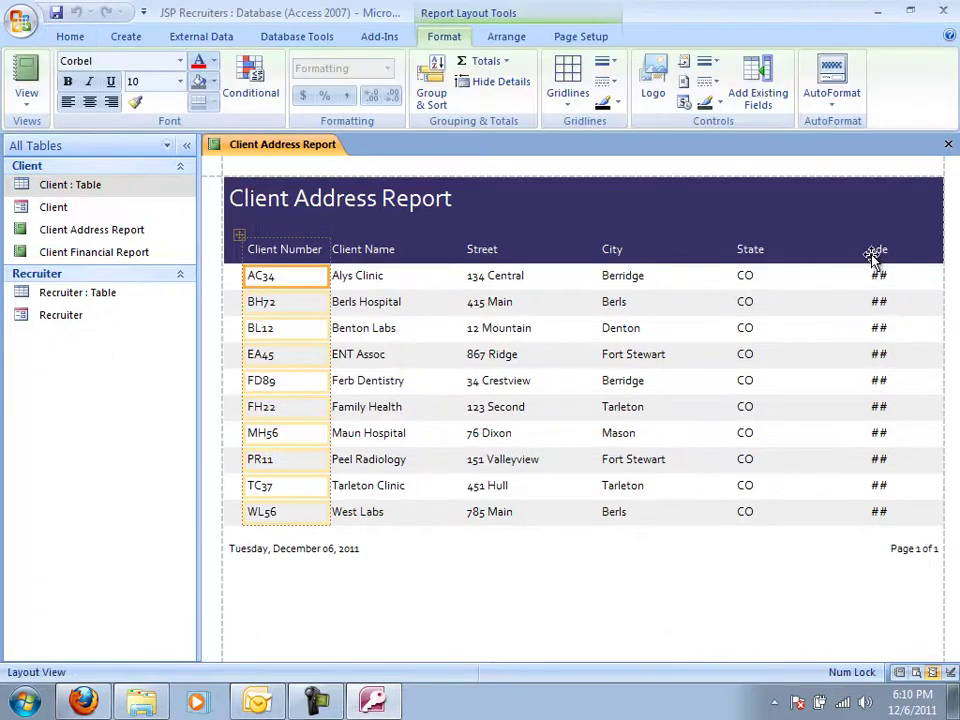
left_click(874, 251)
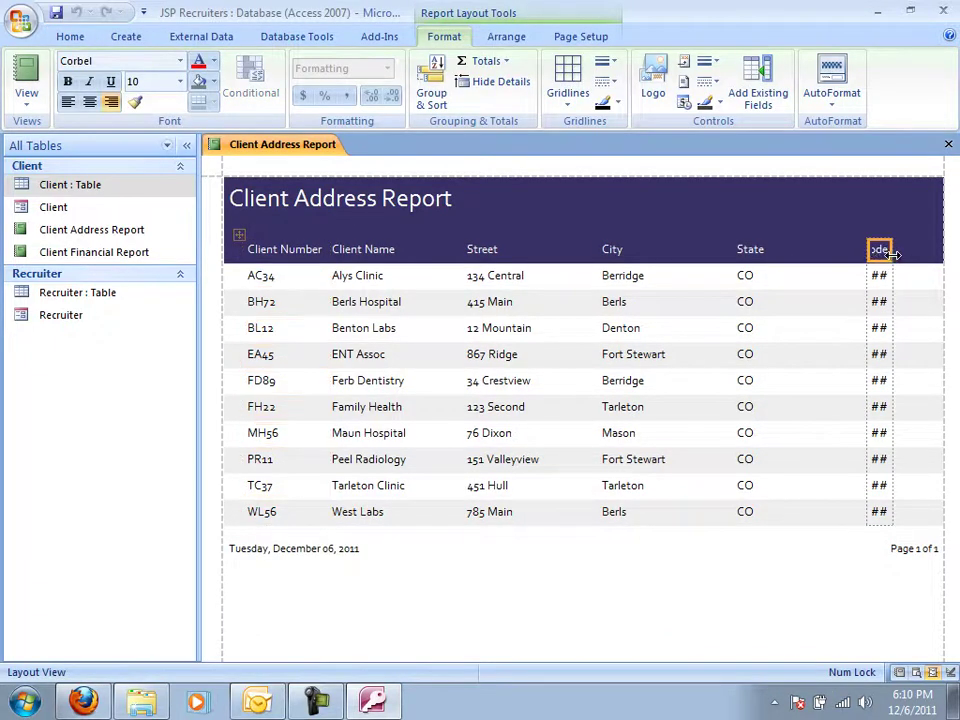
left_click_drag(896, 249, 930, 249)
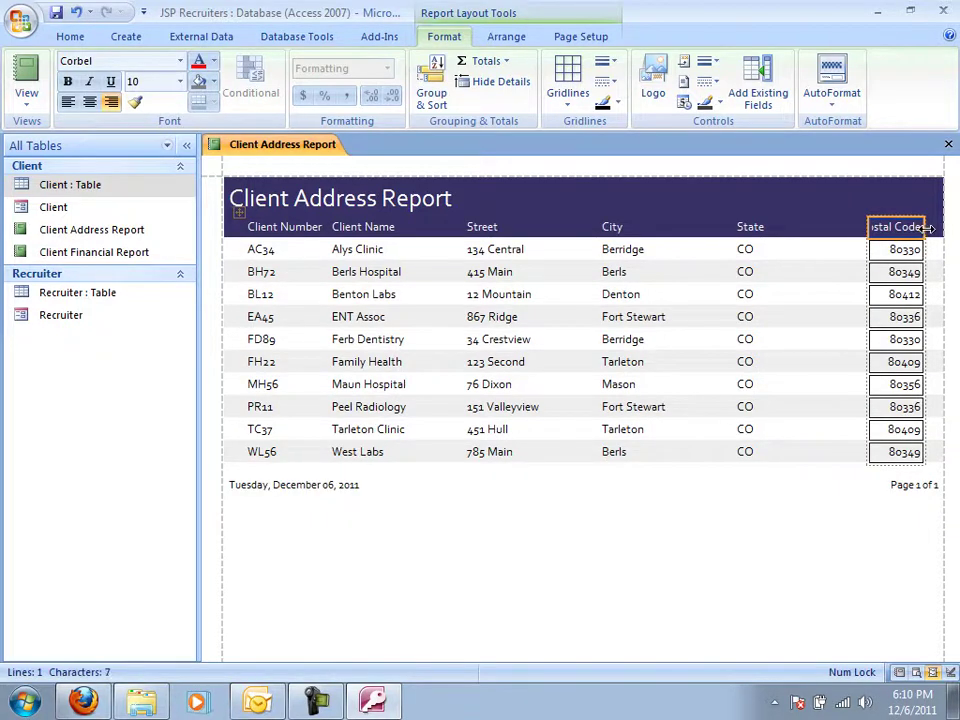
left_click(812, 228)
left_click_drag(868, 226, 800, 228)
- Widen the Postal Code column to fit its full heading, and close the Client Address Report with its changes saved
left_click(849, 225)
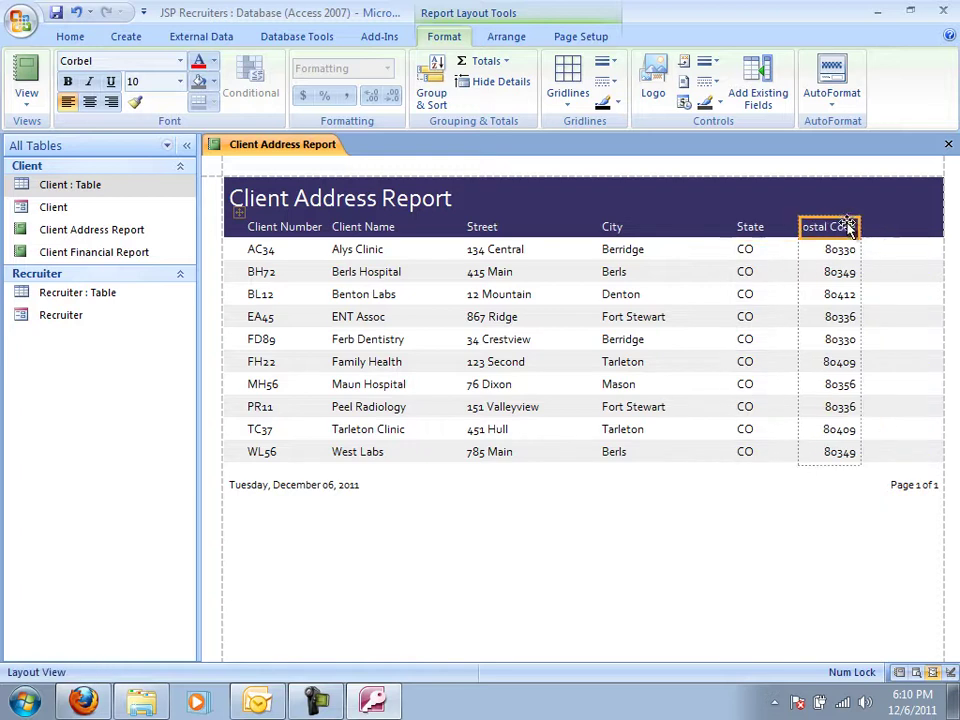
left_click_drag(870, 229, 884, 230)
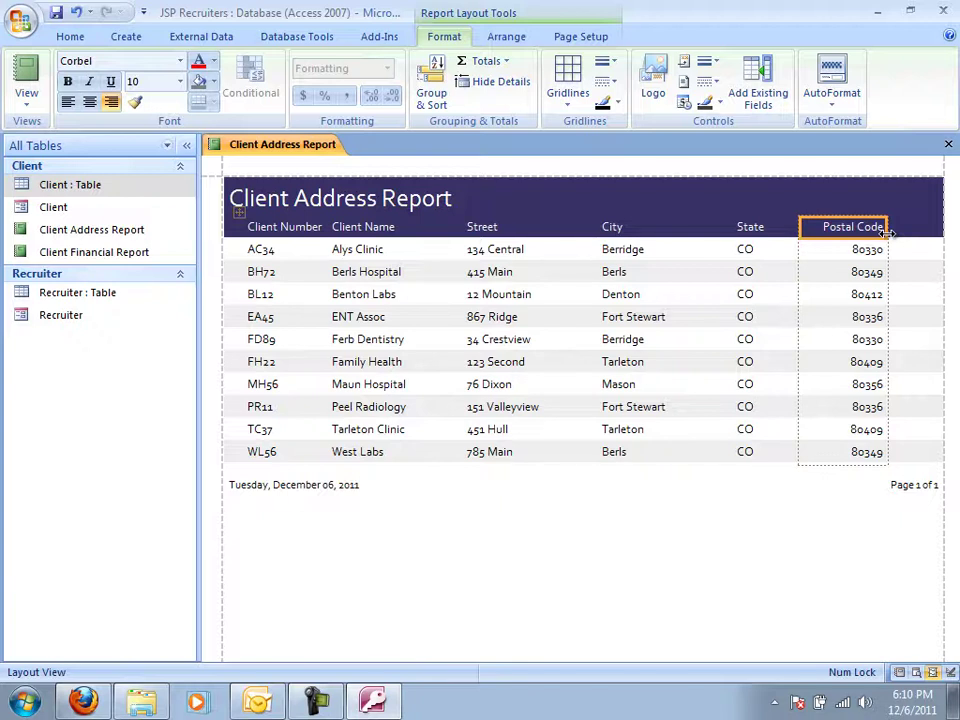
left_click(948, 144)
left_click(401, 400)
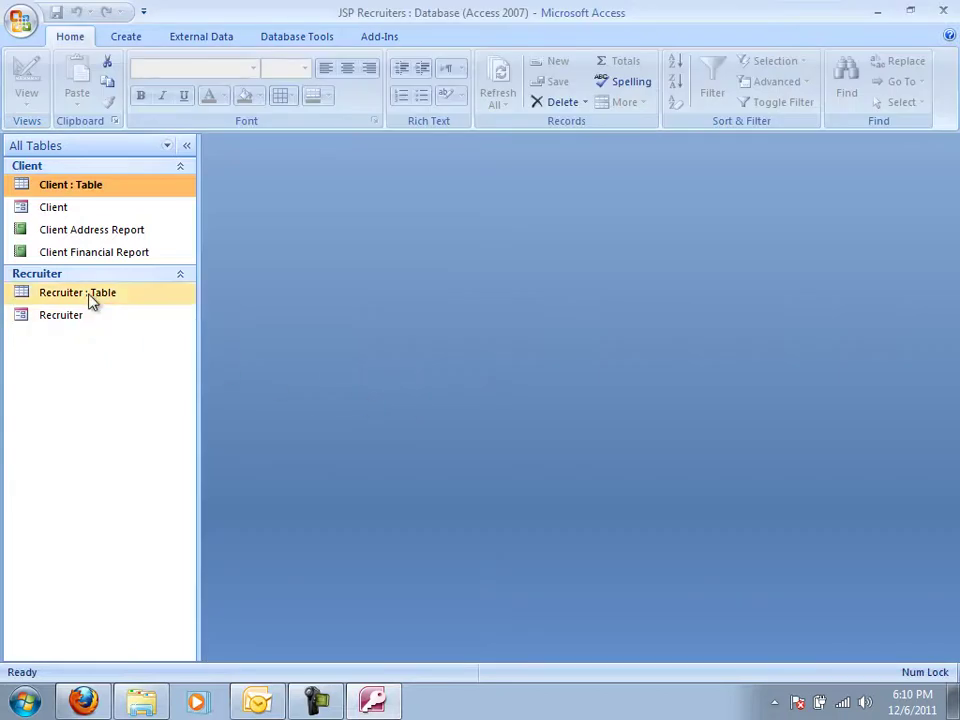
- Start a Report Wizard report on the Recruiter table with the Recruiter Number, Last Name, First Name, Rate and Commission fields
left_click(90, 300)
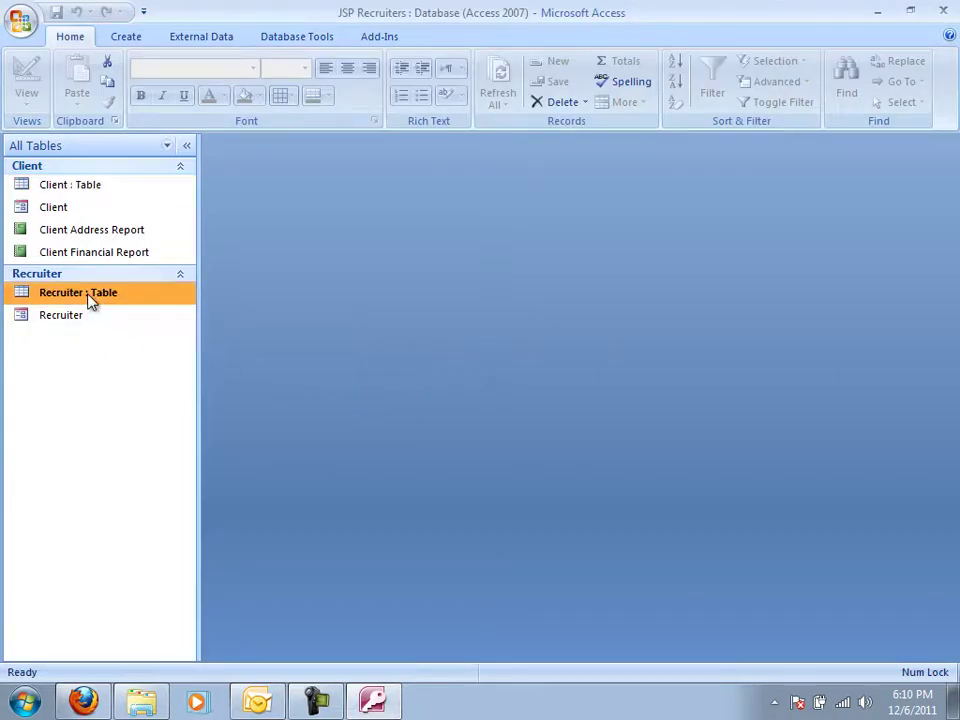
left_click(127, 39)
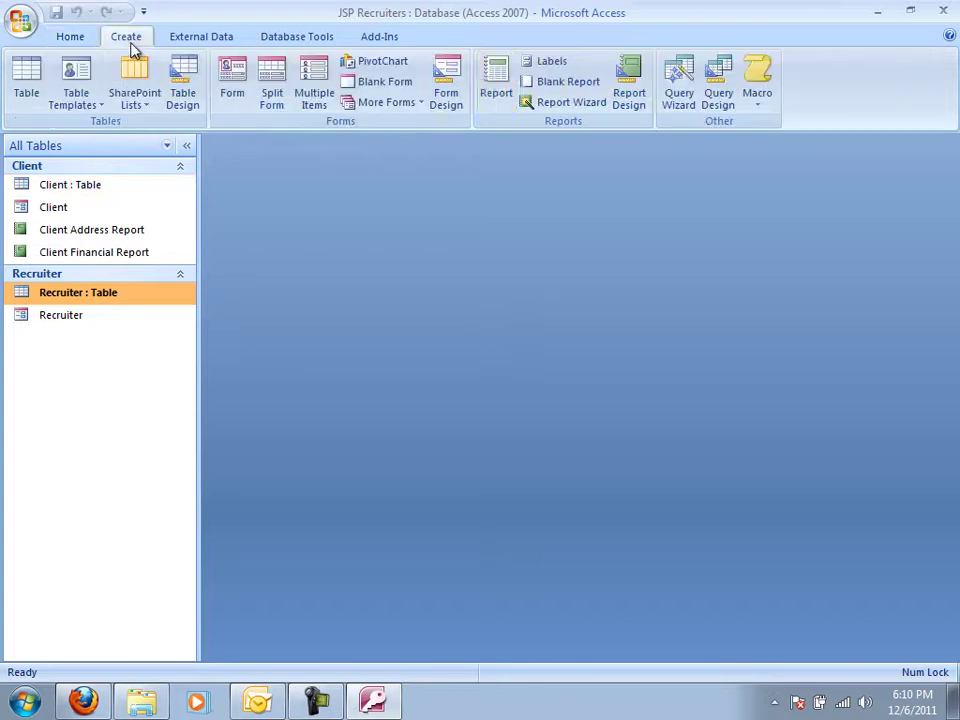
left_click(571, 104)
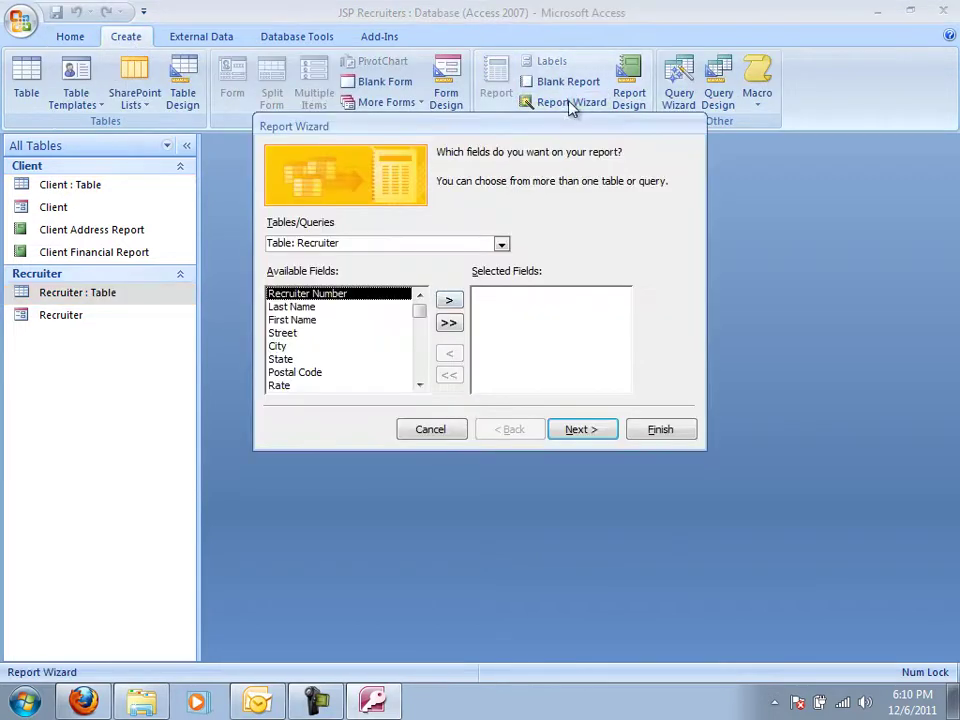
left_click(450, 301)
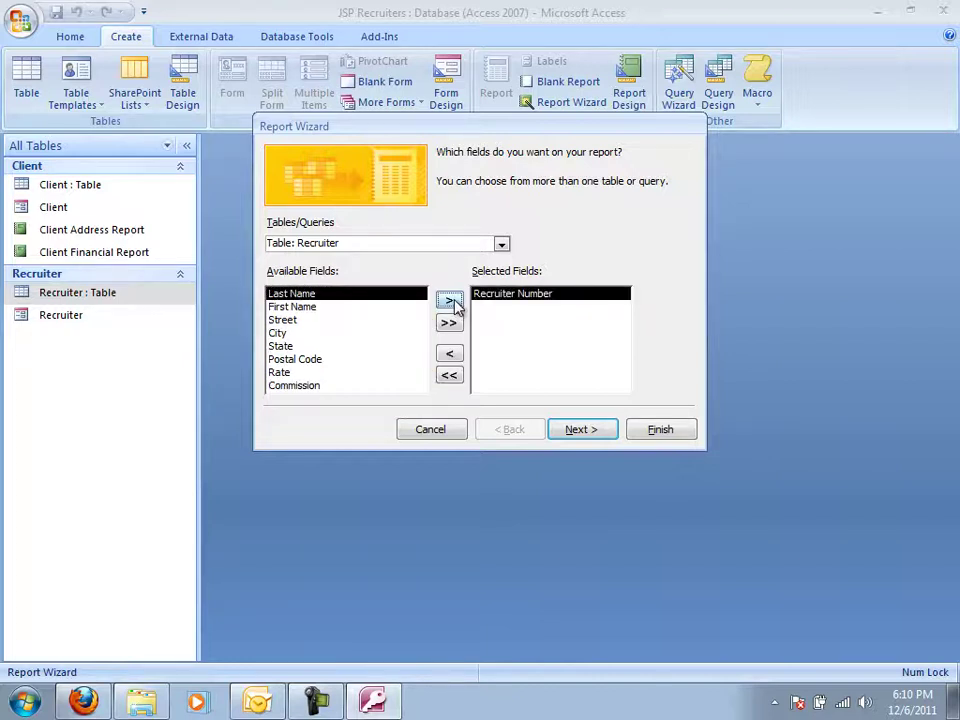
left_click(451, 302)
left_click(451, 302)
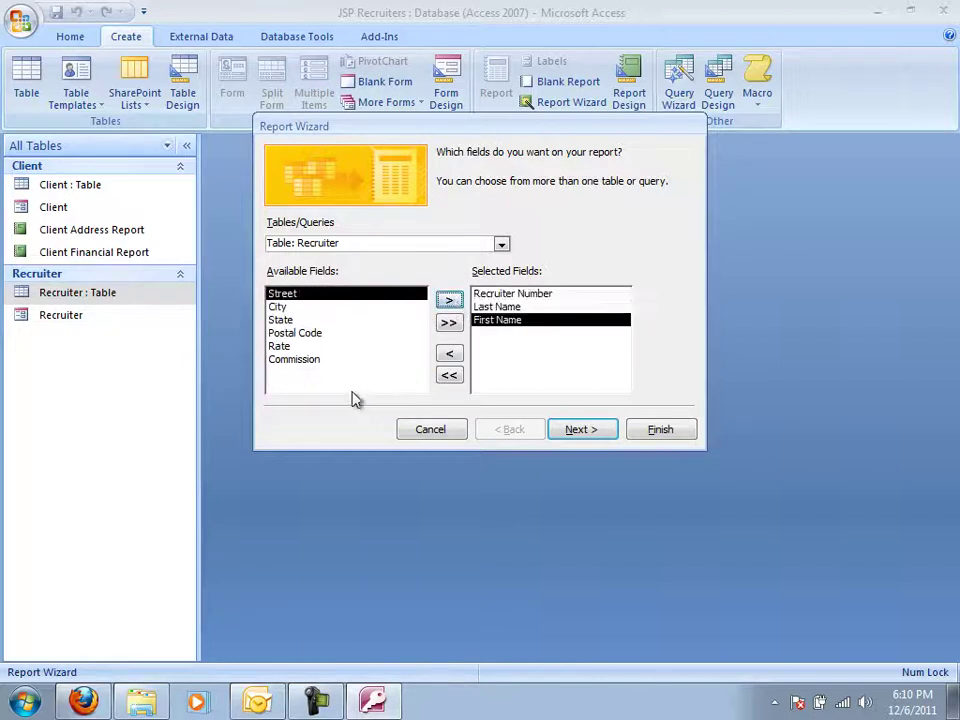
left_click(331, 347)
left_click(448, 301)
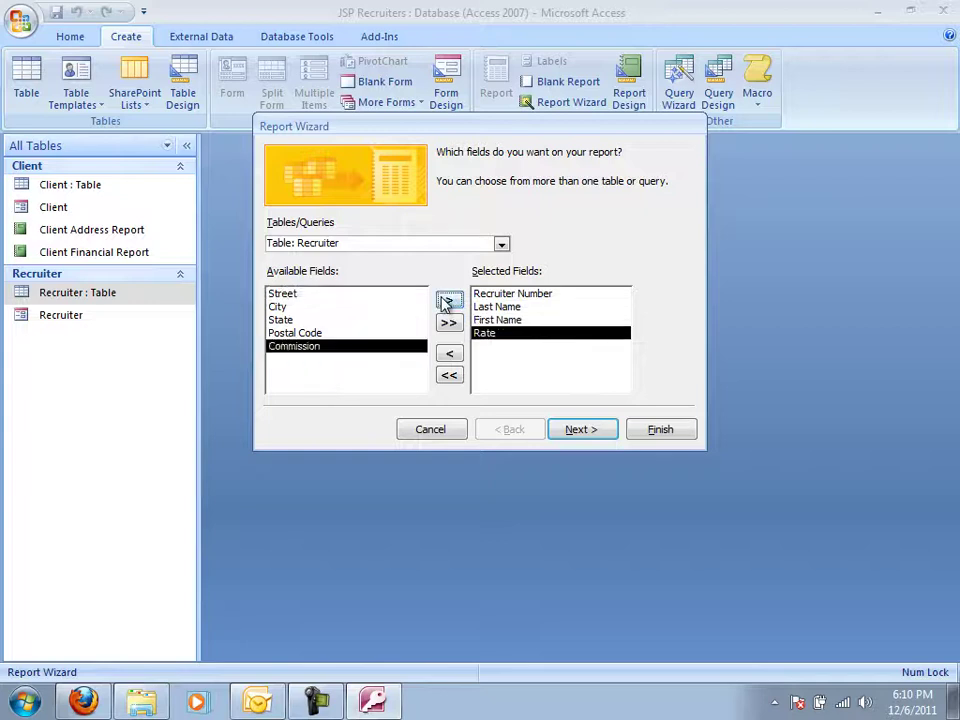
left_click(448, 301)
- Leave the recruiter report ungrouped and sort its records by Recruiter Number in ascending order
left_click(600, 430)
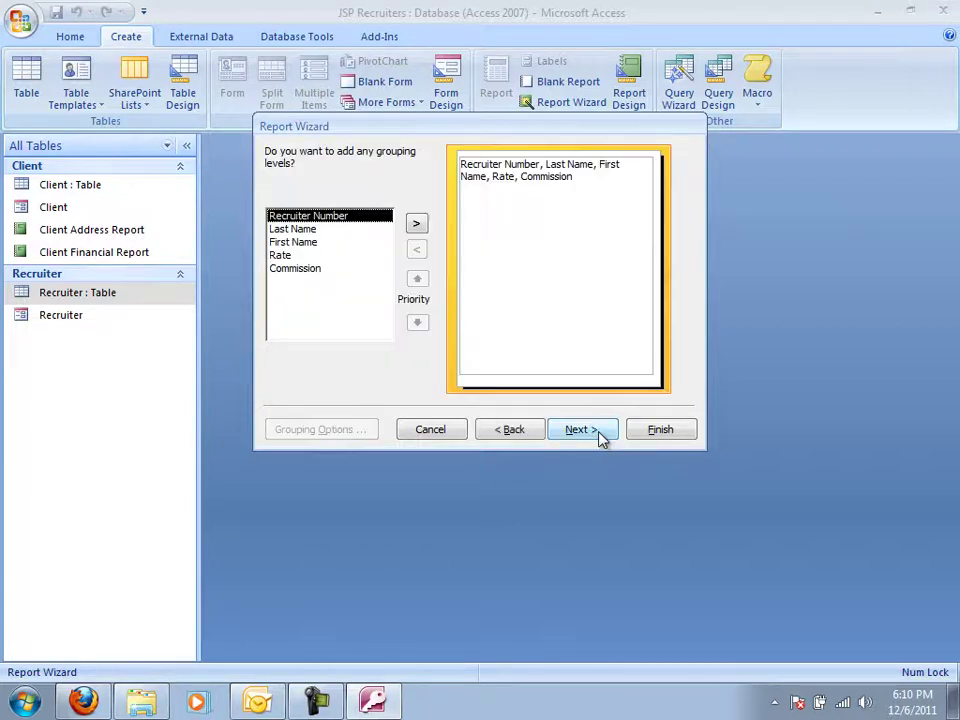
left_click(600, 437)
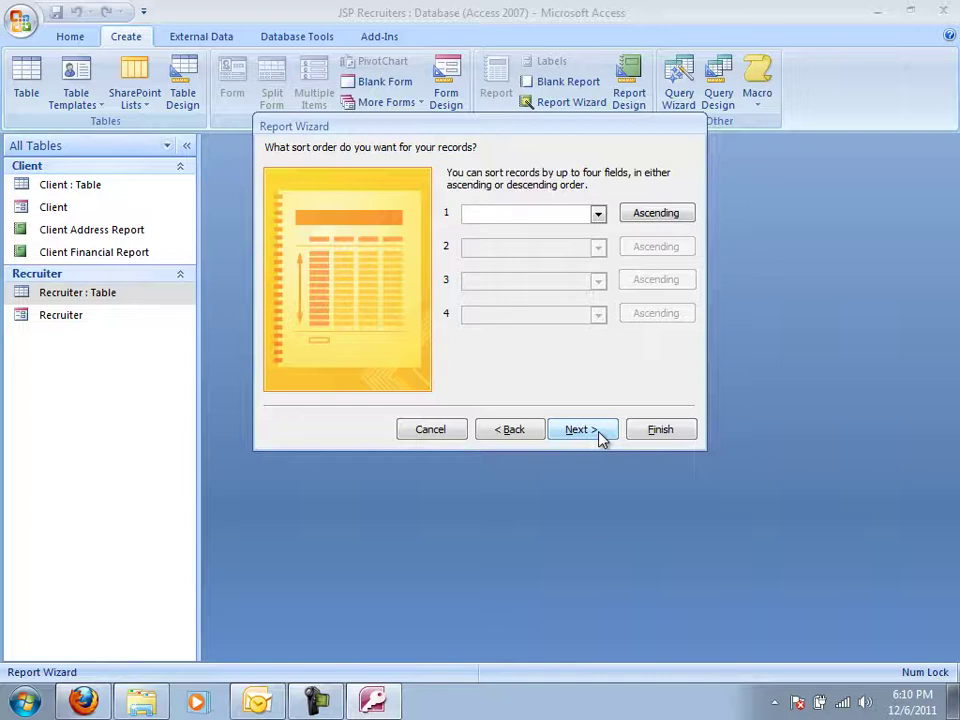
left_click(598, 215)
left_click(578, 245)
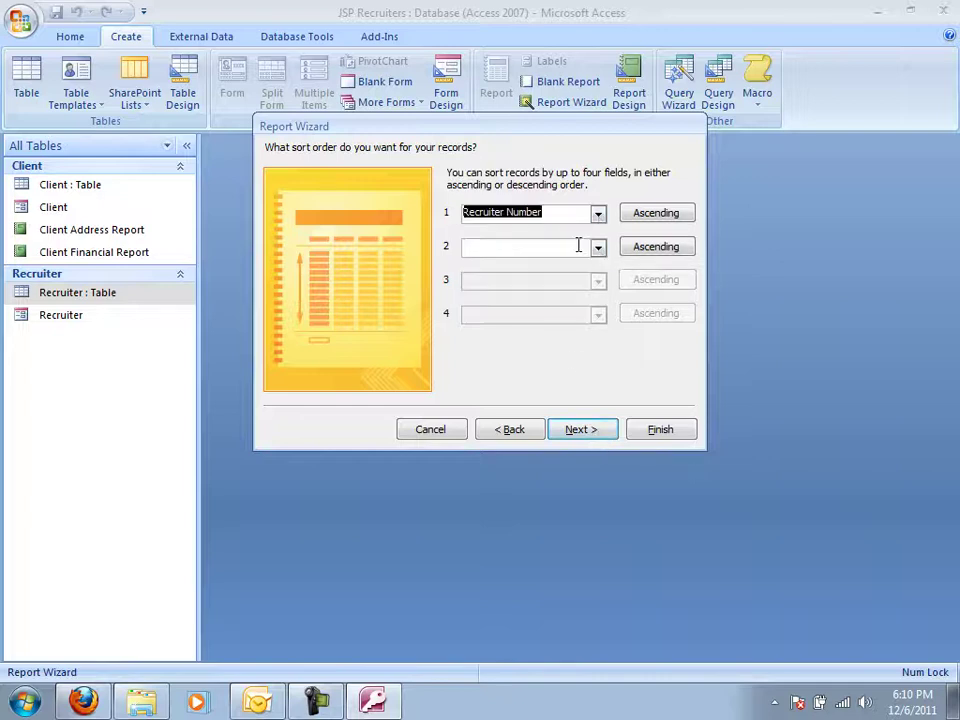
left_click(594, 432)
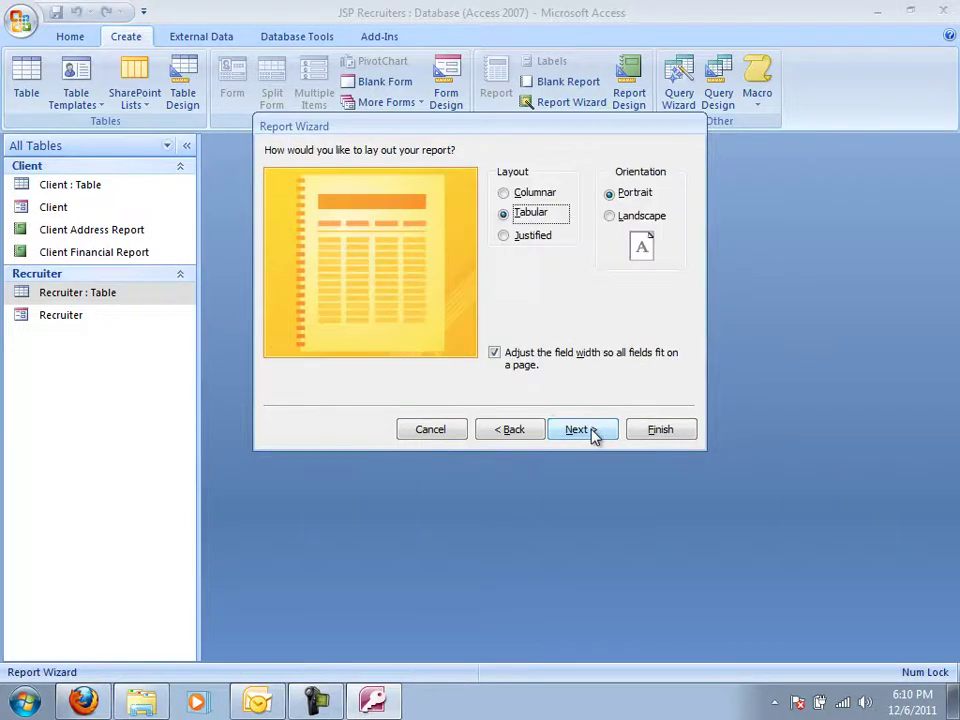
- Accept the default layout and style, title the report Recruiter Financial Report, and finish the wizard with a preview
left_click(594, 432)
left_click(594, 432)
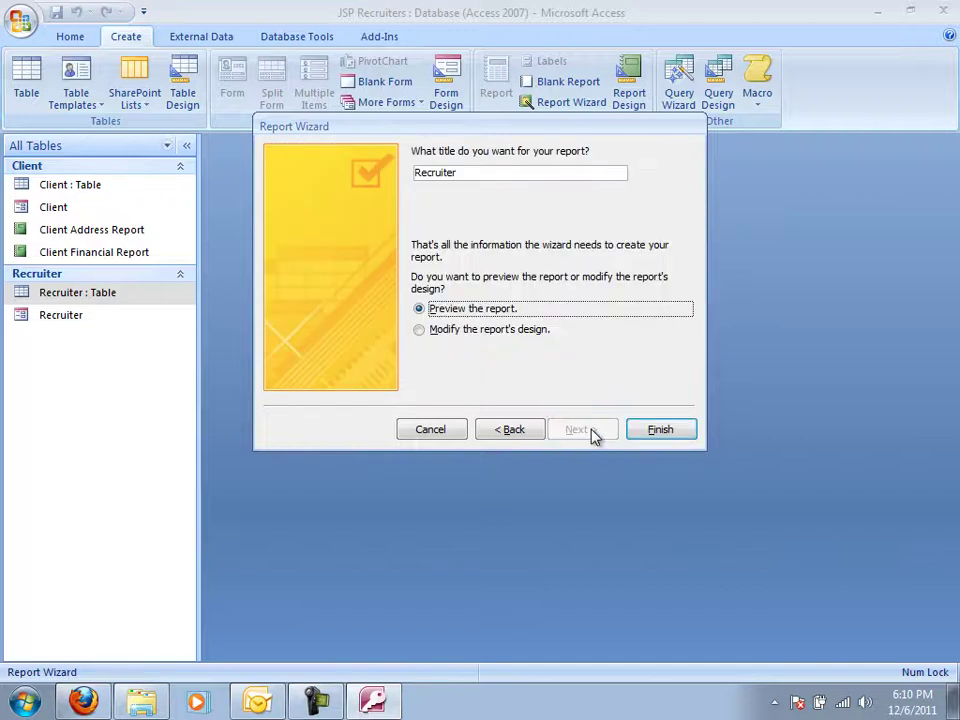
left_click(480, 172)
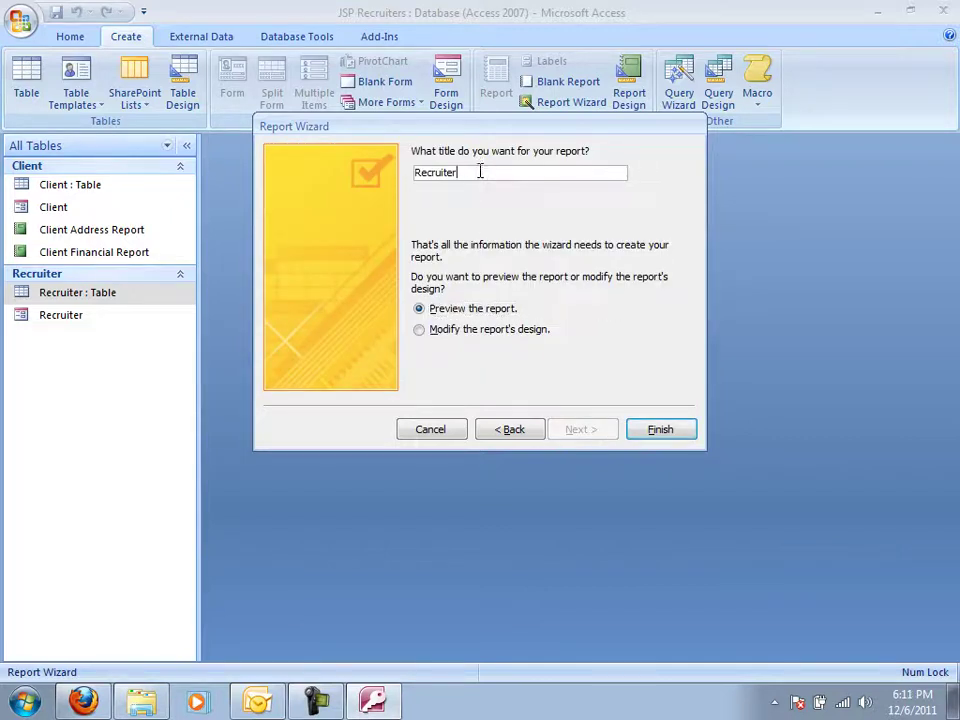
type("Financial Report")
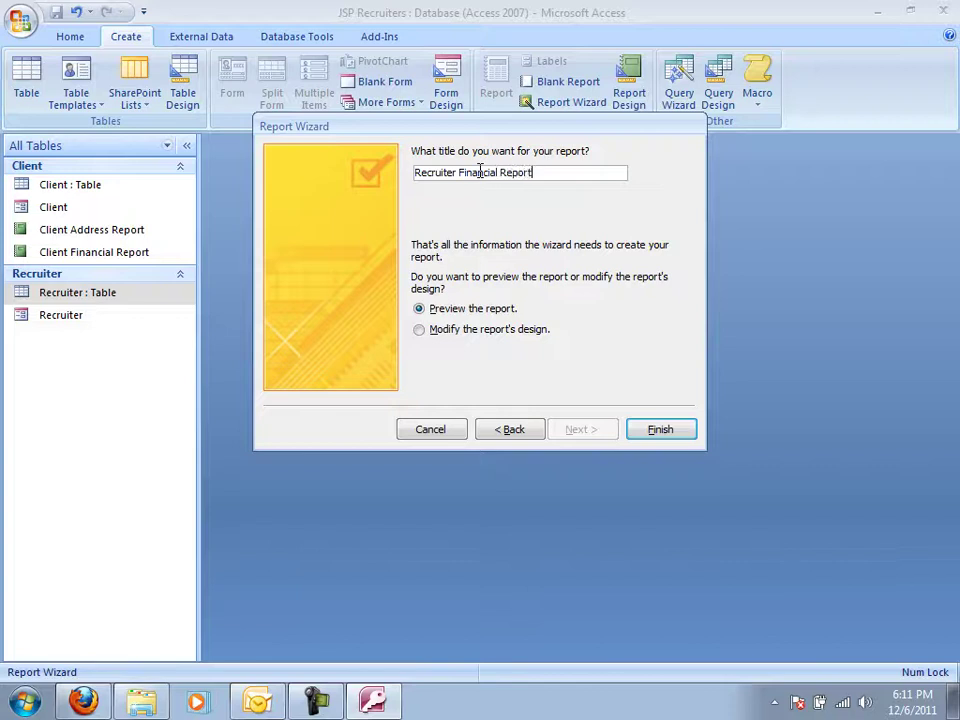
left_click(659, 429)
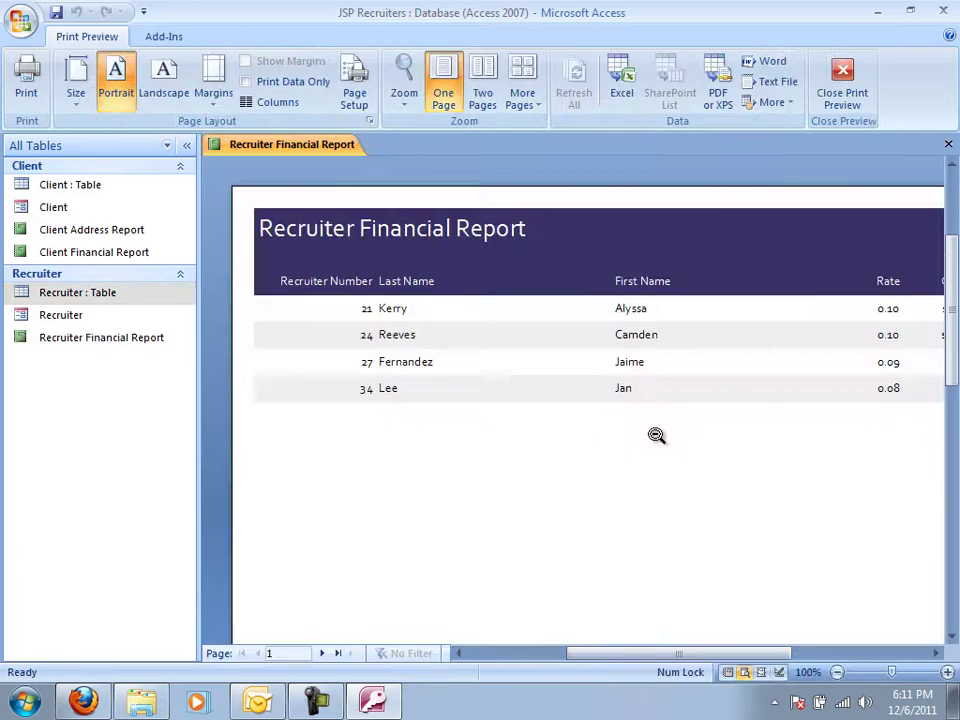
- In Layout View, narrow the First Name and Last Name columns and move the page number box inside the page margin
left_click(764, 674)
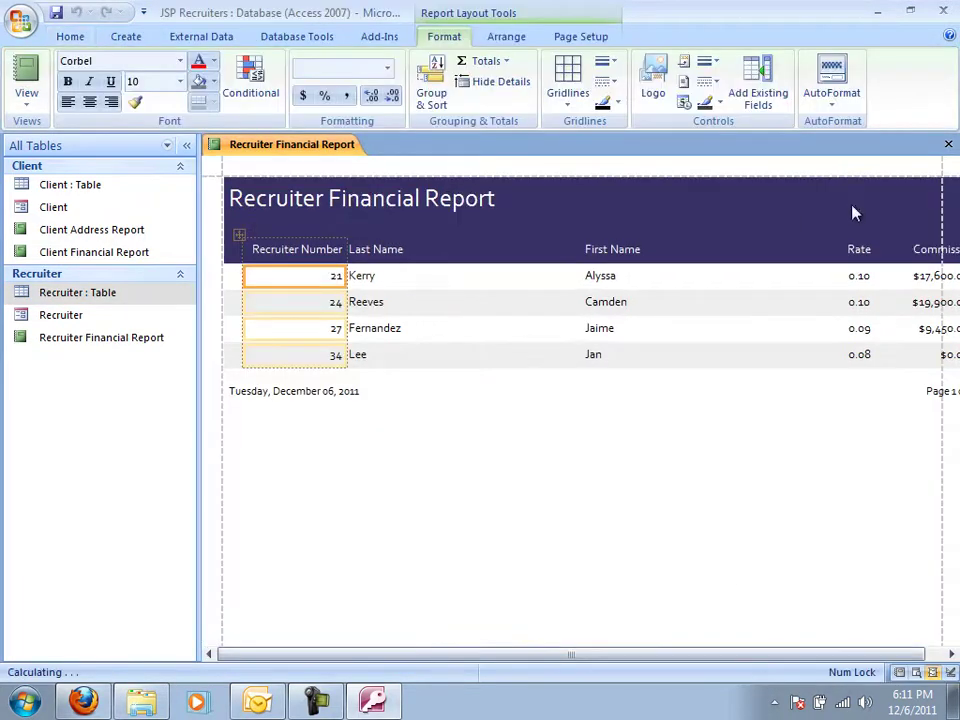
left_click(845, 248)
left_click(758, 235)
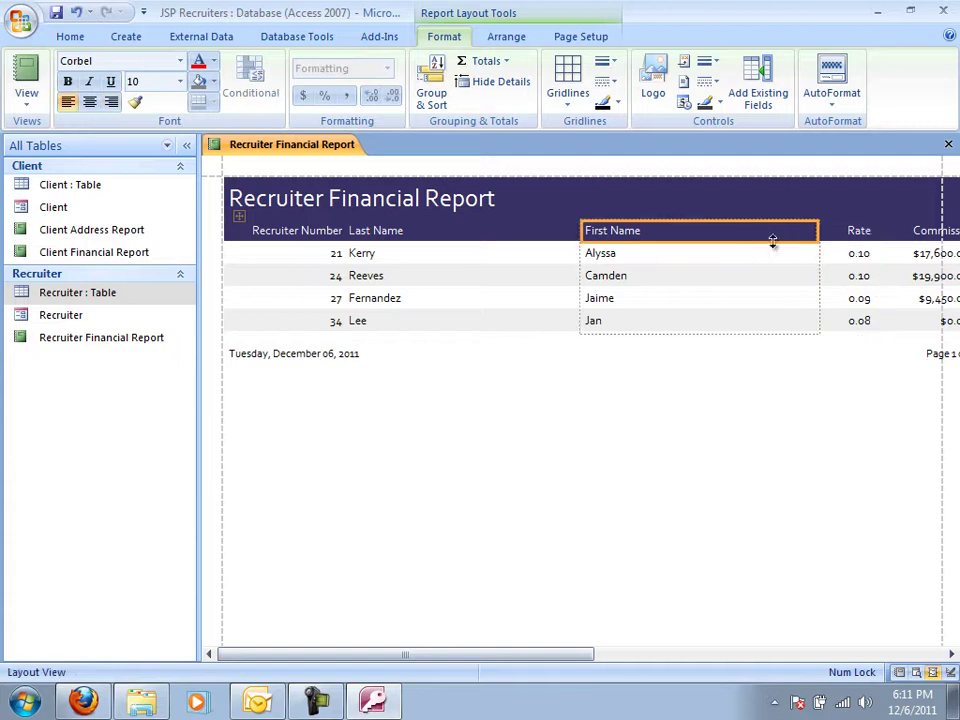
left_click_drag(814, 235, 714, 233)
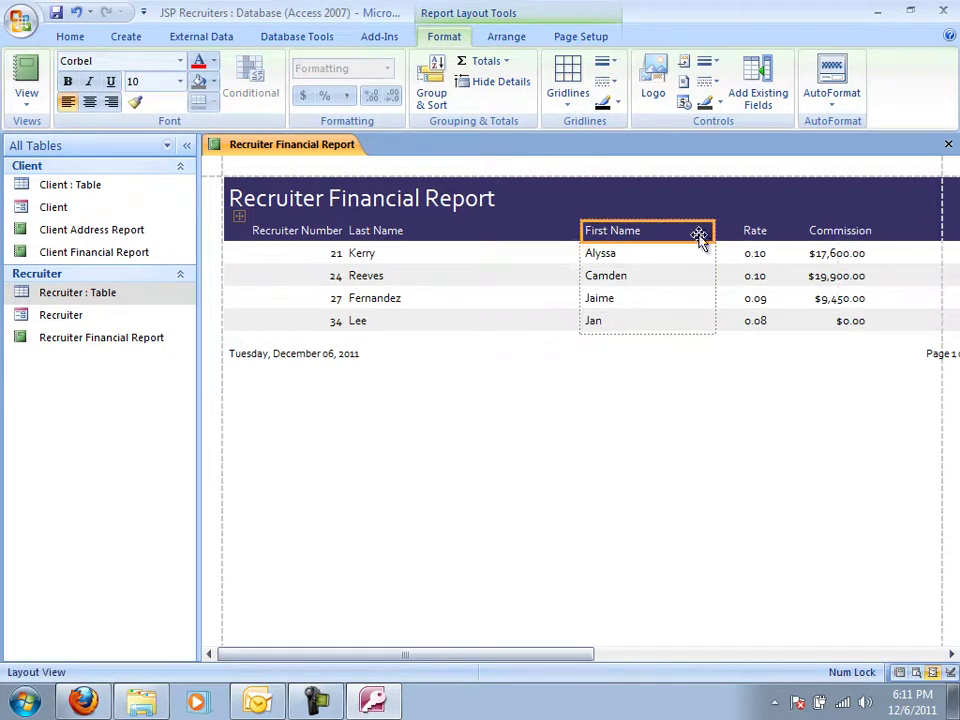
left_click(574, 226)
left_click_drag(578, 229, 486, 229)
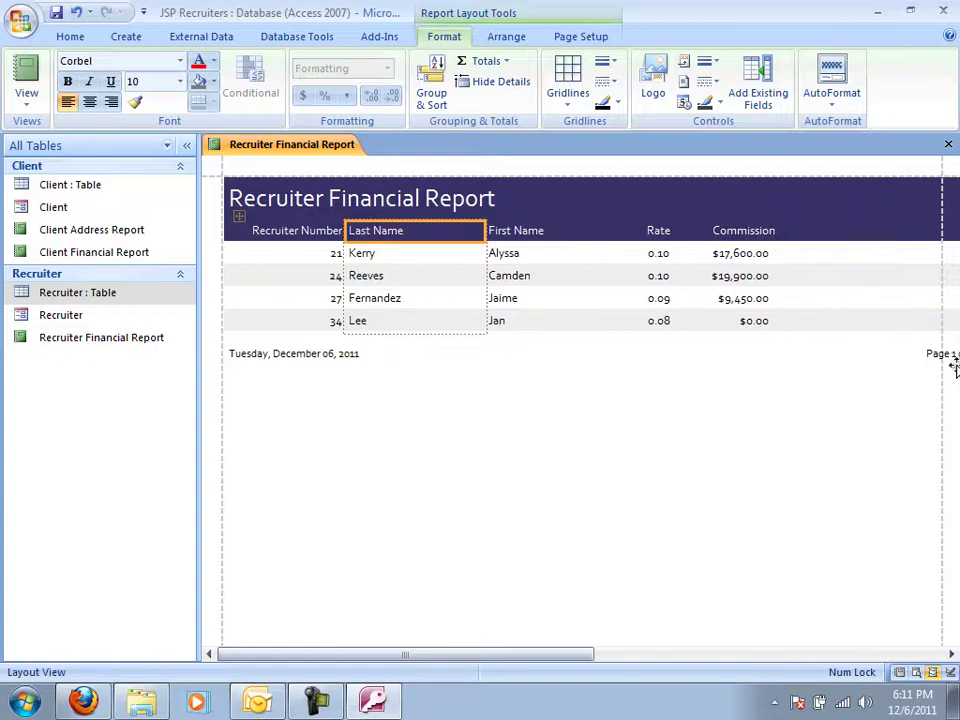
left_click_drag(932, 356, 887, 355)
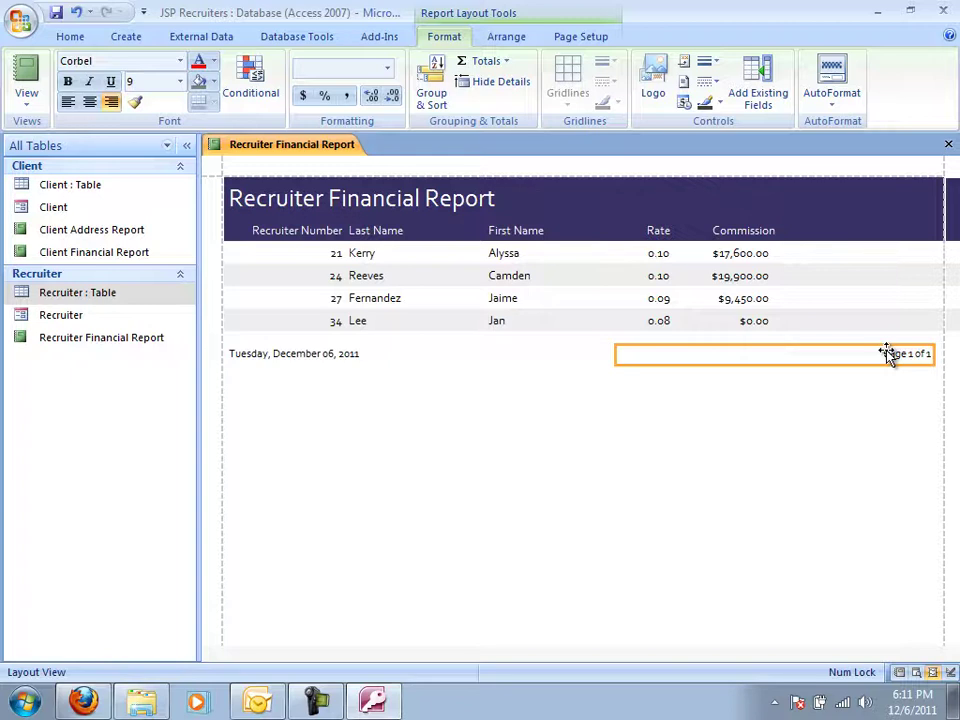
- Check the Recruiter Financial Report in Print Preview and close it with its changes saved
left_click(915, 672)
mouse_move(746, 656)
left_mouse_down()
mouse_move(823, 654)
mouse_move(746, 660)
left_mouse_up()
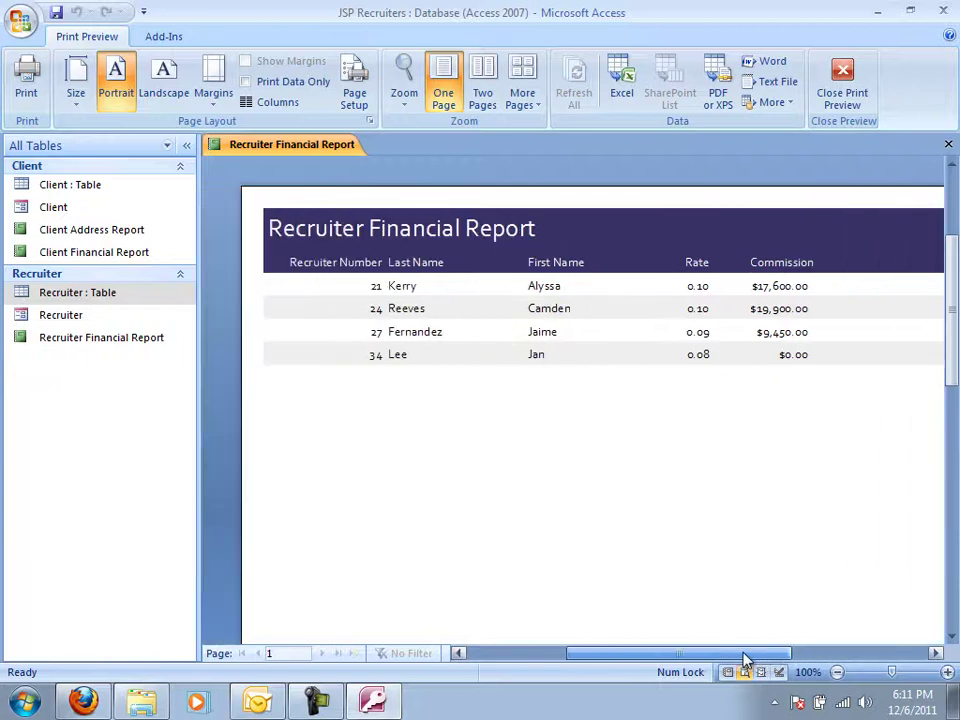
left_click(948, 145)
left_click(420, 398)
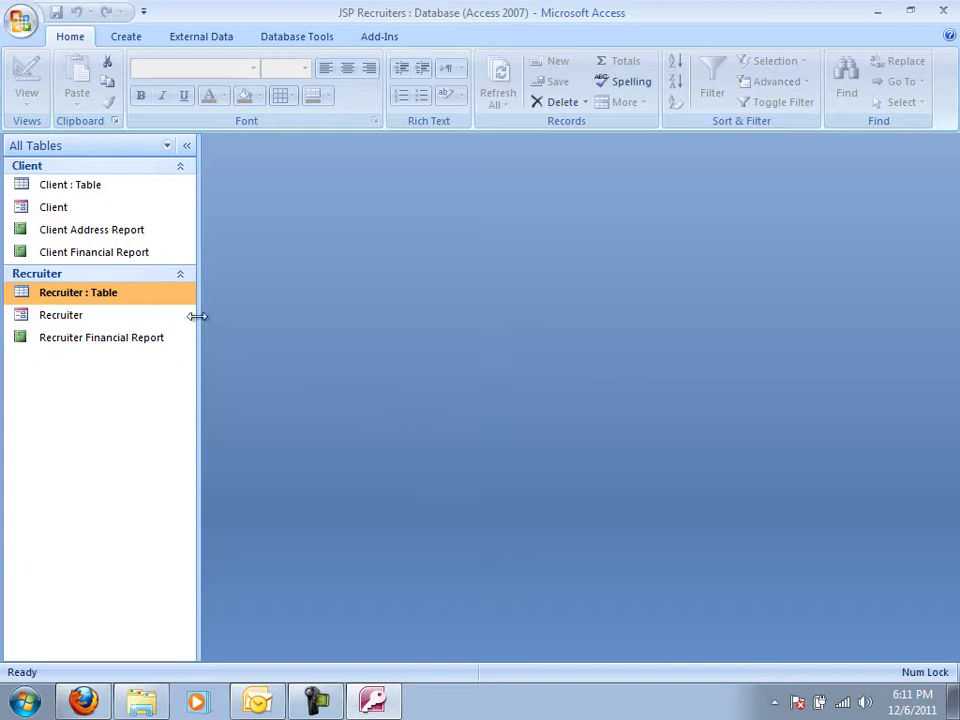
- Start another Recruiter table report in the Report Wizard with the Recruiter Number, Last Name, First Name, Street, City, State and Postal Code fields
left_click(121, 42)
left_click(530, 102)
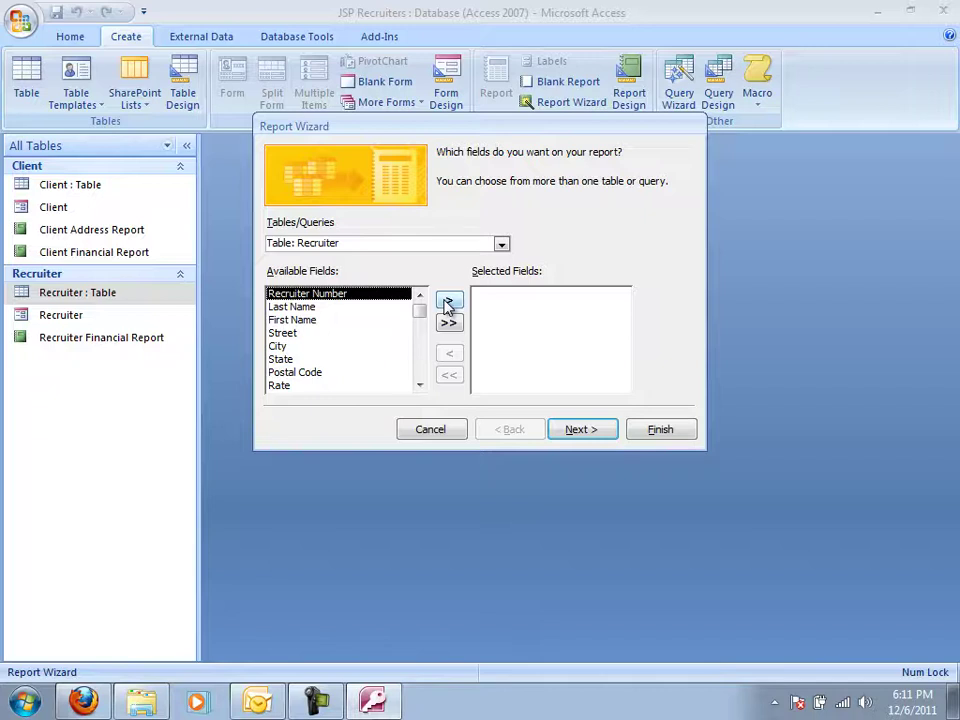
left_click(447, 303)
left_click(447, 303)
left_click(447, 303)
left_click(447, 303)
left_click(447, 303)
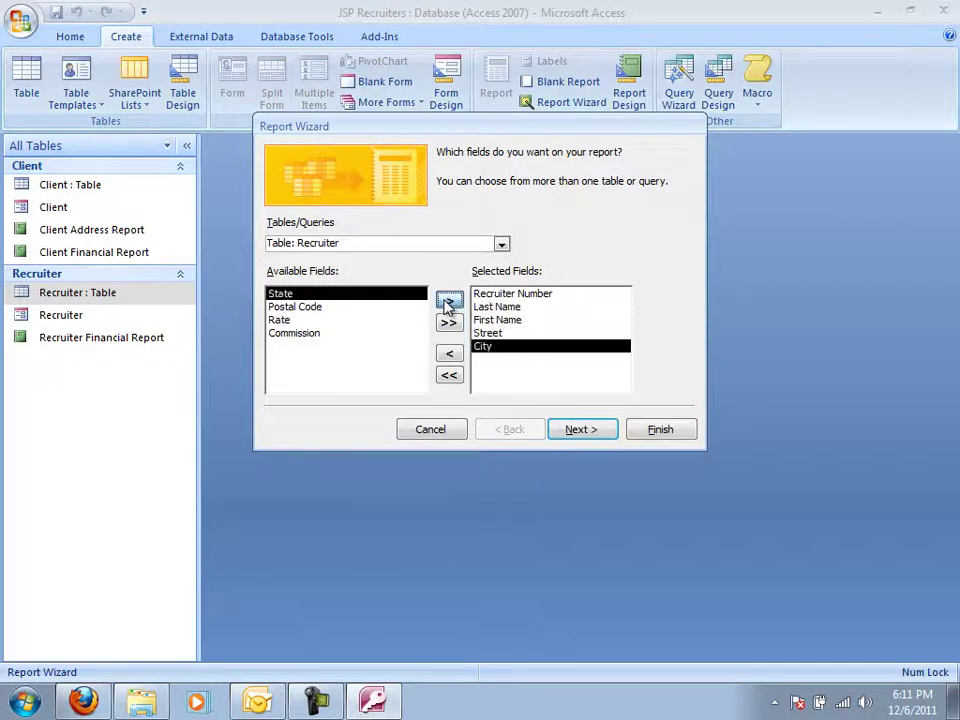
left_click(447, 303)
left_click(447, 303)
- Add no grouping levels and sort the recruiter address records by Recruiter Number in ascending order
left_click(598, 430)
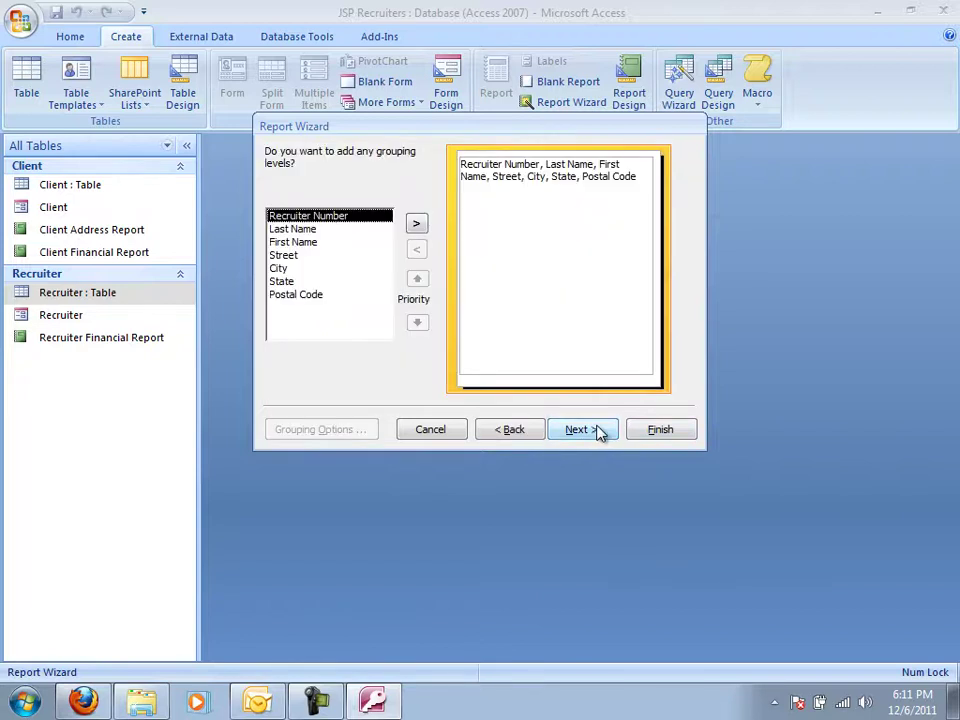
left_click(598, 430)
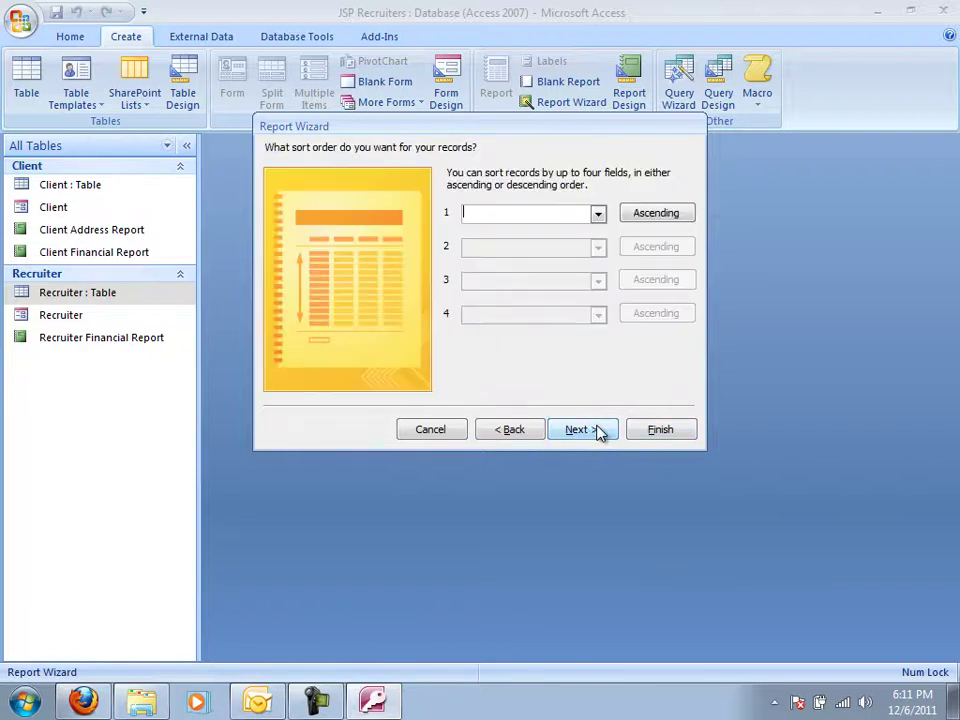
left_click(598, 214)
left_click(583, 246)
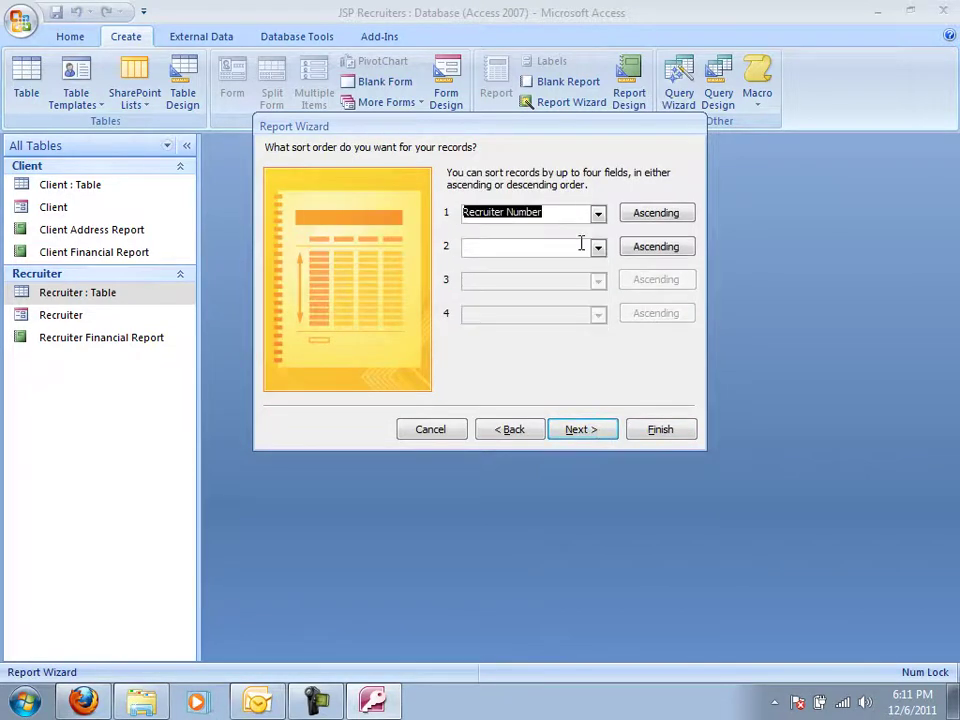
left_click(589, 431)
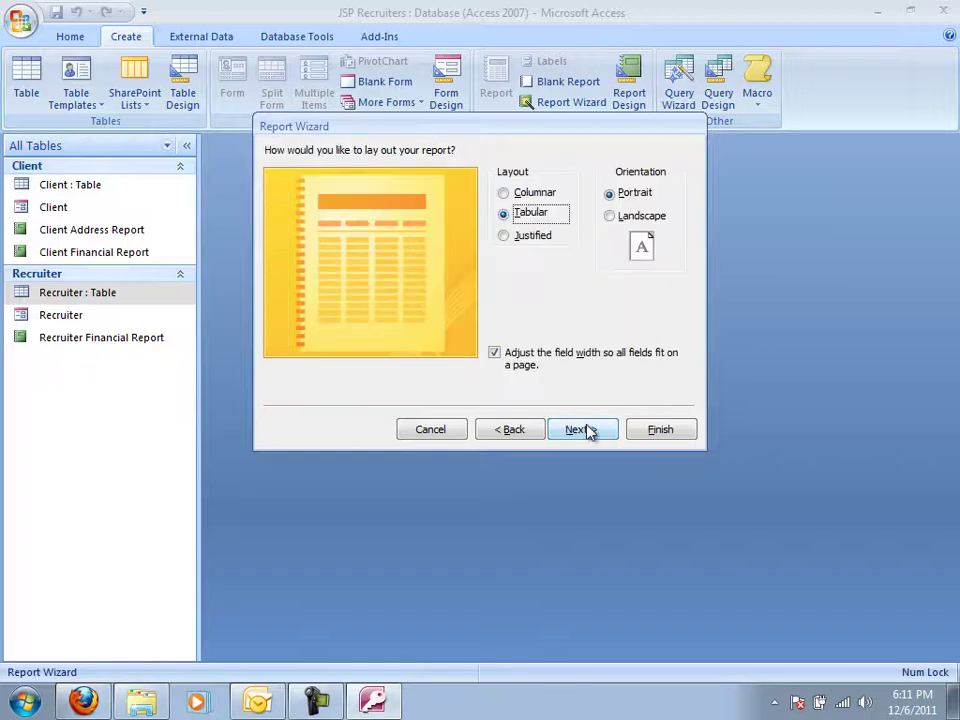
- Accept the default tabular layout and style, keep the title Recruiter, and finish the wizard with a preview of the report
left_click(580, 429)
left_click(580, 429)
left_click(472, 172)
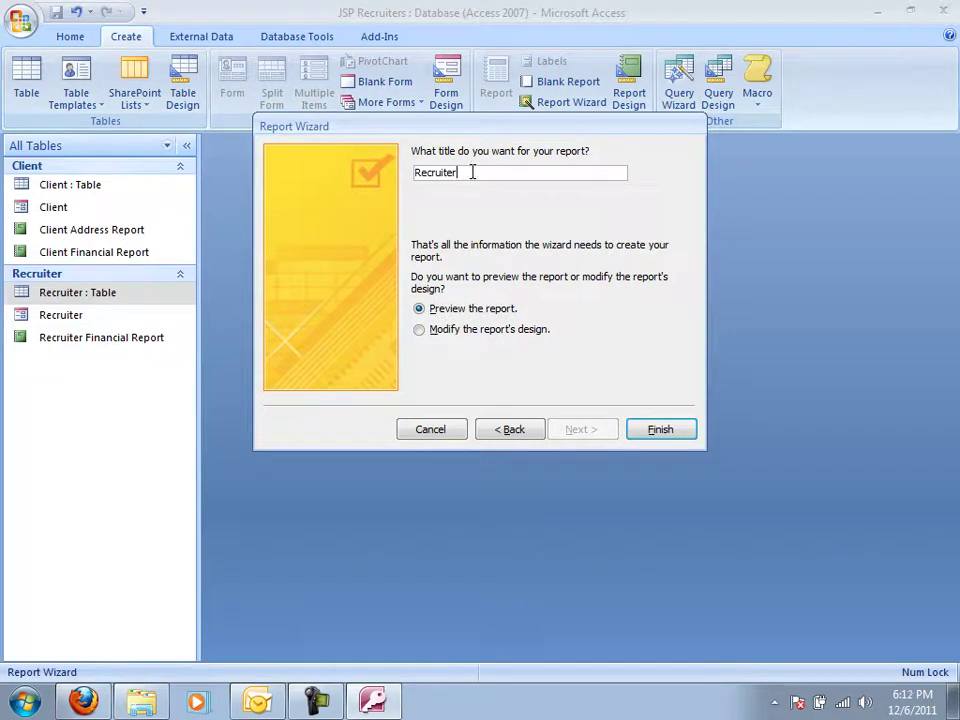
left_click(660, 429)
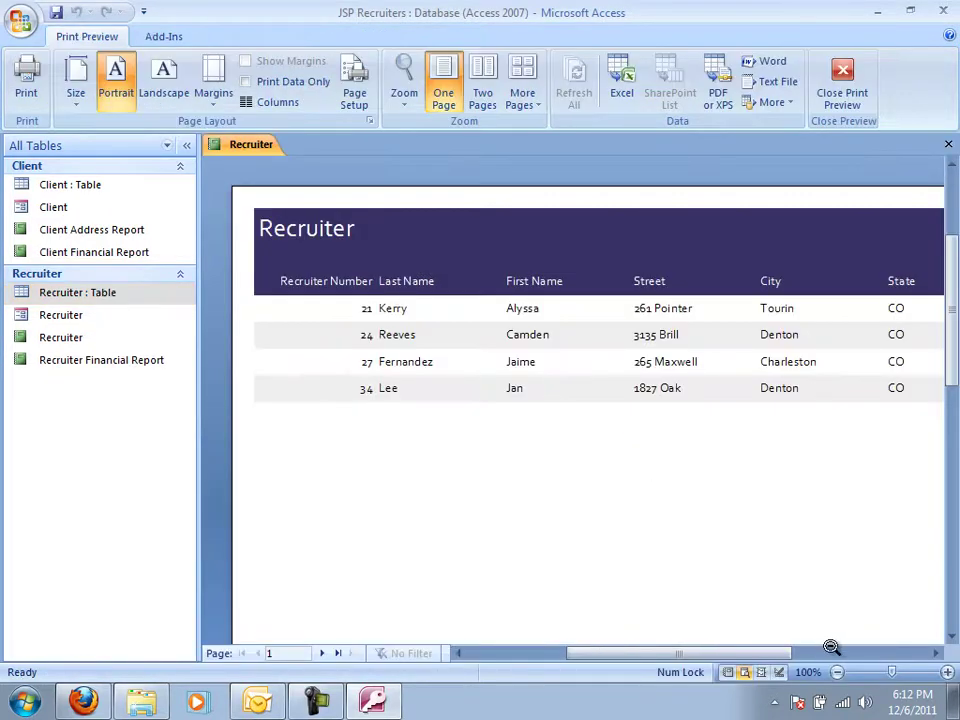
- In Layout View, narrow the Last Name and First Name columns of the Recruiter report to fit their contents
left_click(761, 672)
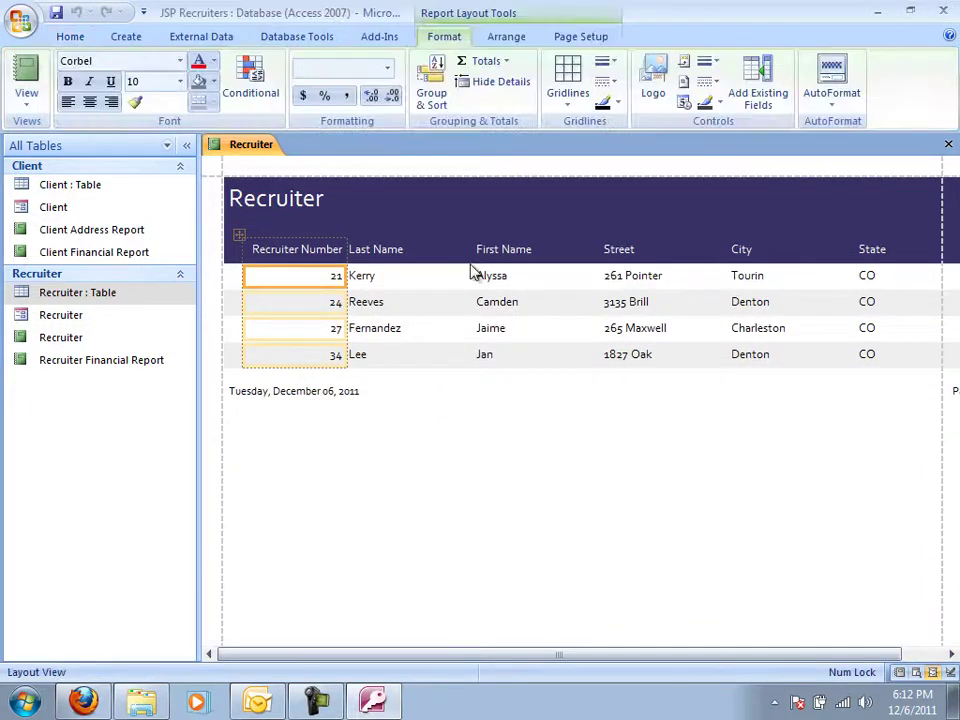
left_click(440, 252)
left_click_drag(461, 251, 433, 250)
left_click(513, 232)
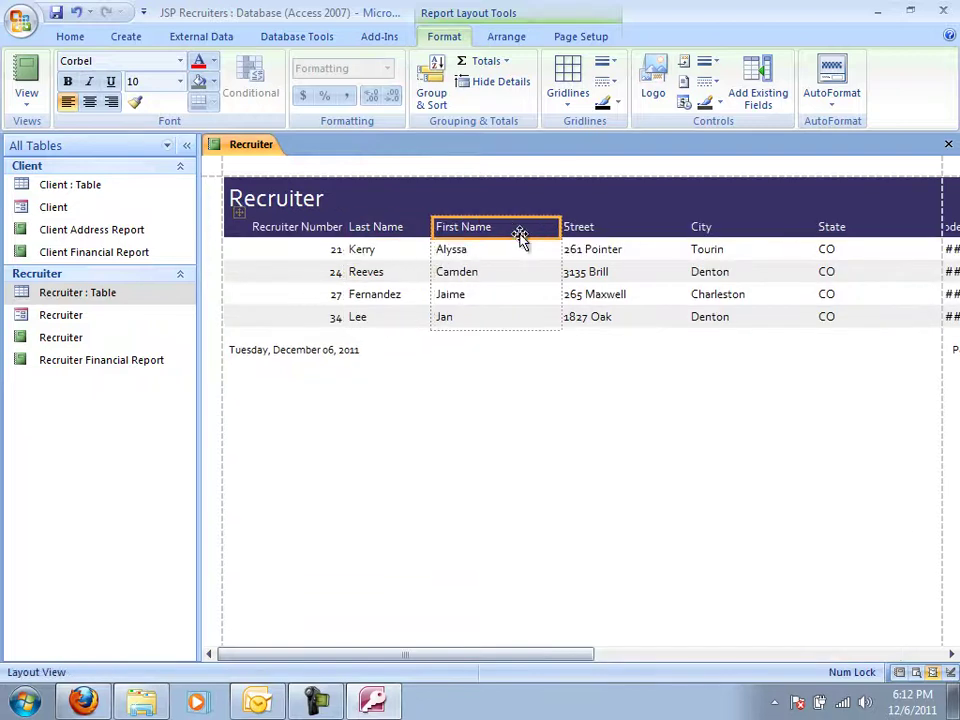
left_click_drag(553, 230, 516, 229)
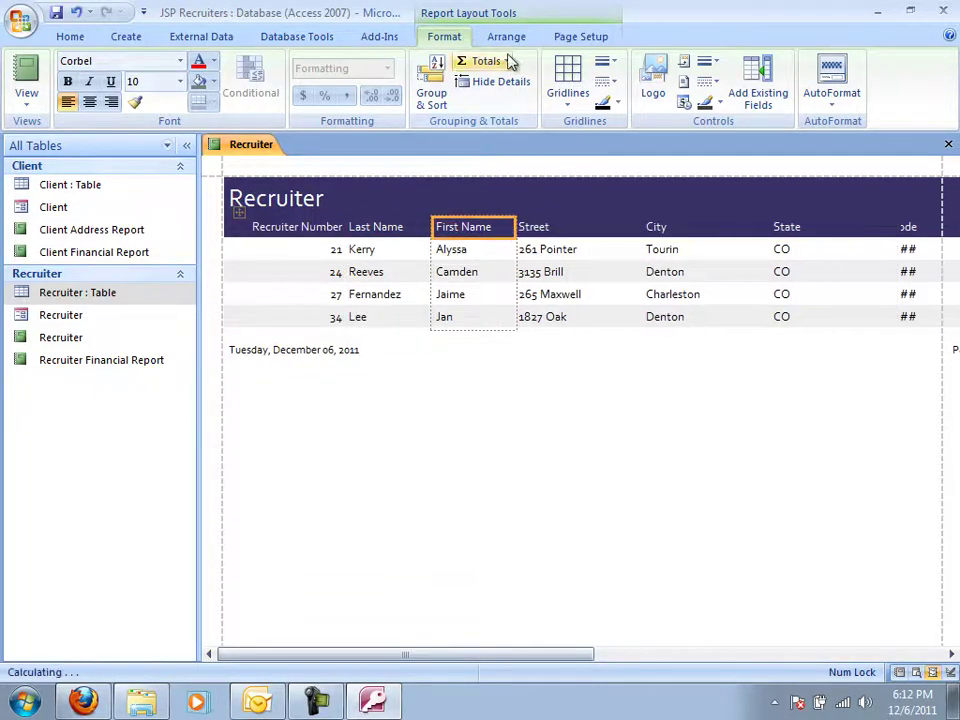
- Narrow the Street and City columns of the Recruiter report to fit their contents
left_click(571, 38)
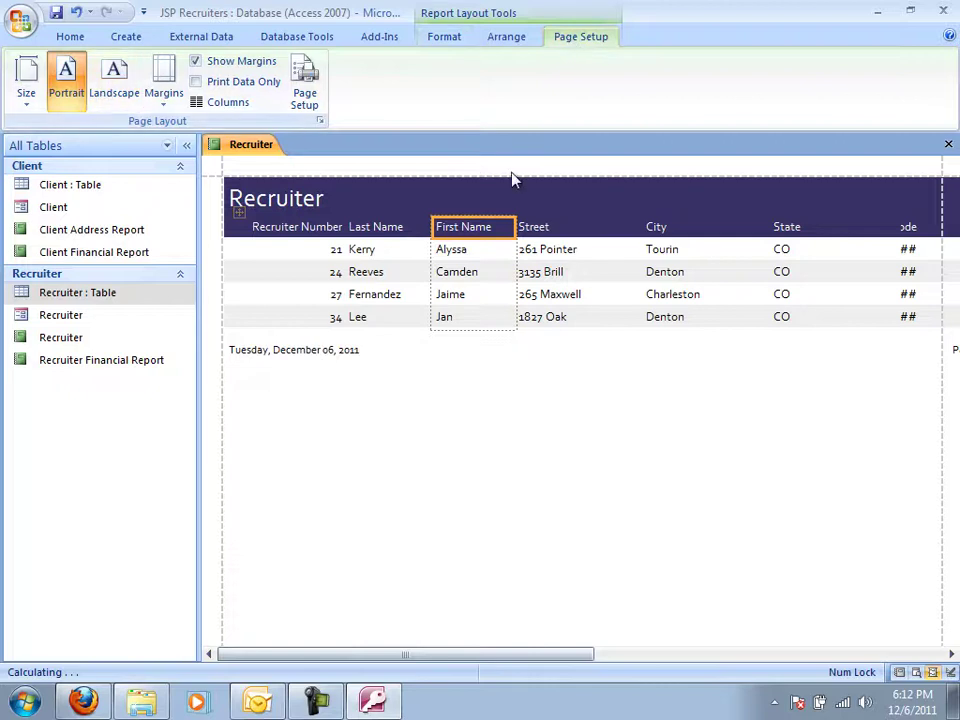
left_click(610, 232)
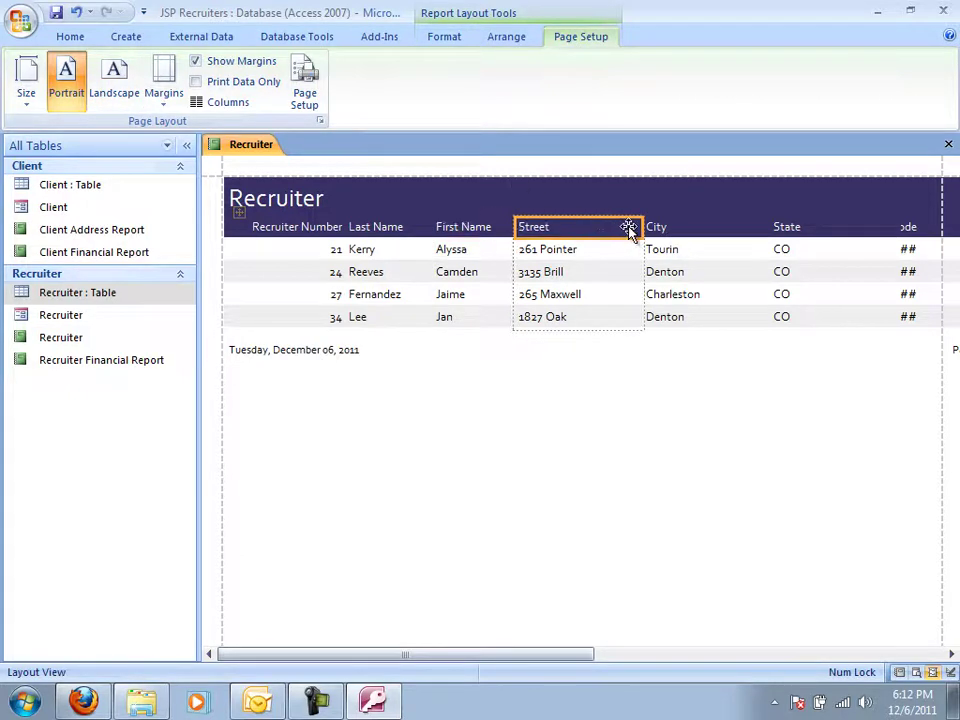
left_click_drag(643, 227, 611, 227)
left_click(673, 233)
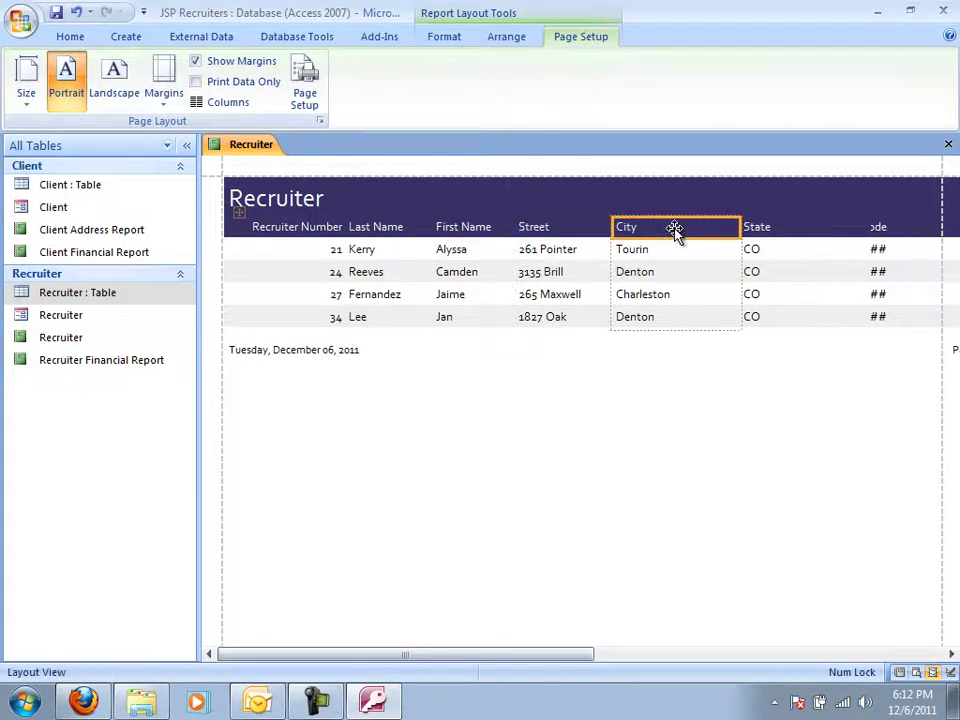
left_click_drag(735, 225, 711, 227)
- Narrow the State column and widen the Postal Code column so that its heading and values fit
left_click(762, 226)
mouse_move(838, 227)
left_mouse_down()
mouse_move(773, 227)
mouse_move(851, 229)
left_mouse_up()
left_click(786, 229)
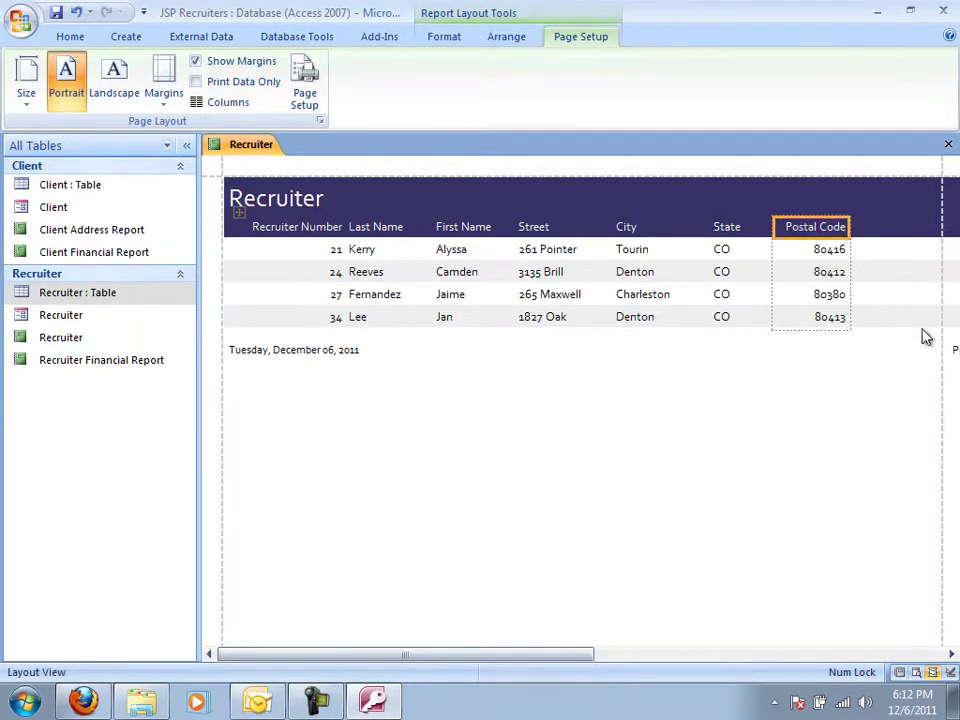
- Move the page number footer inside the page margin, and close the Recruiter report with its design changes saved
left_click_drag(952, 350, 864, 357)
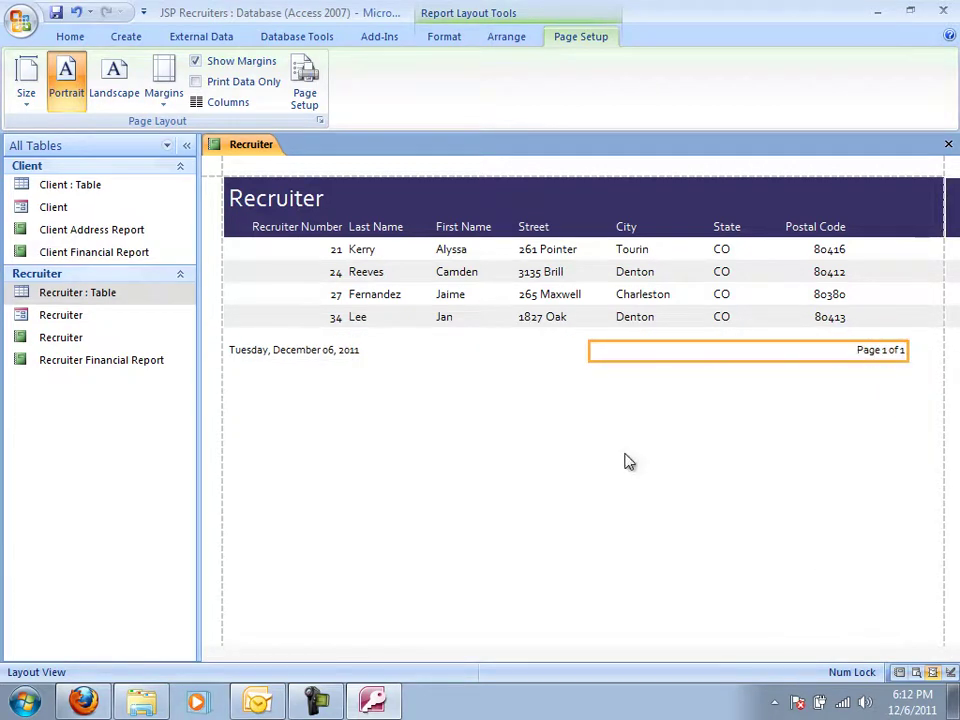
left_click(948, 145)
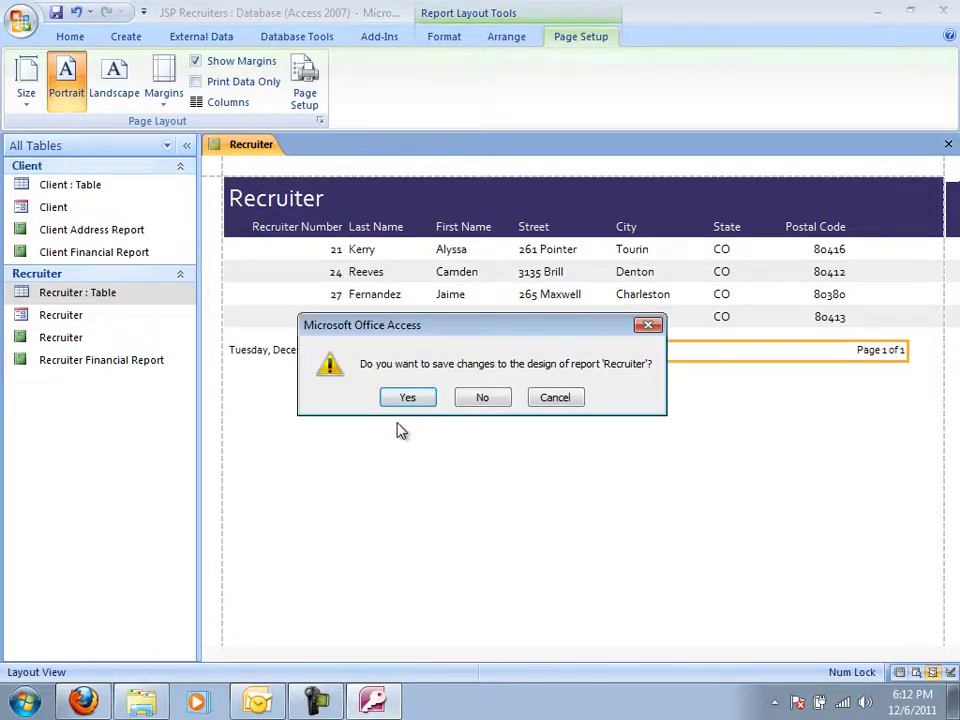
left_click(407, 398)
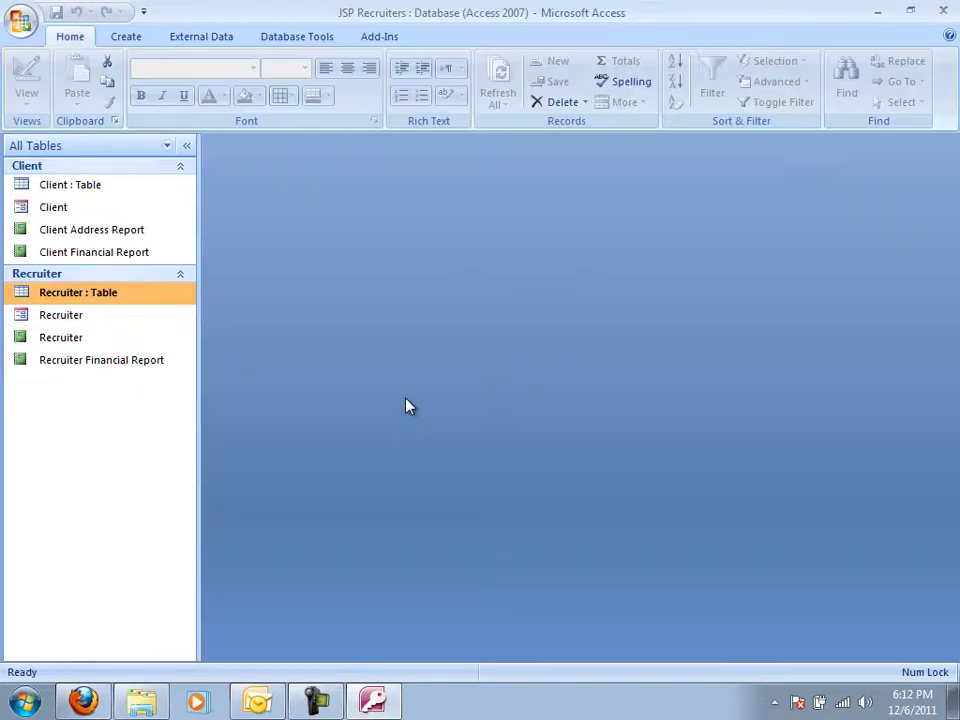
- Rename the Recruiter report as Recruiter Address Report
right_click(56, 343)
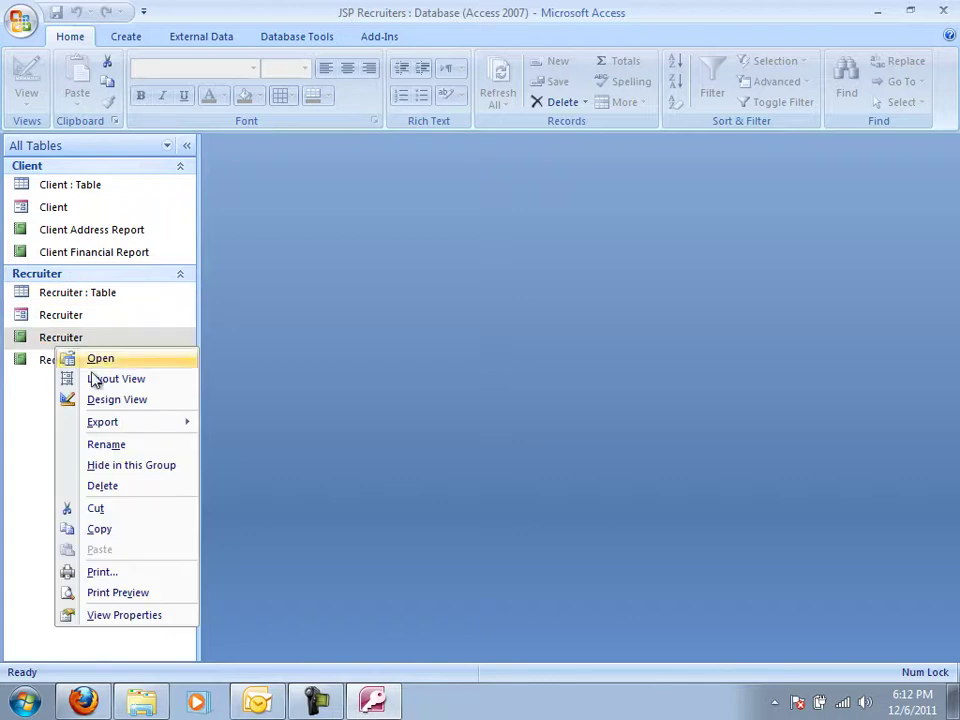
left_click(106, 443)
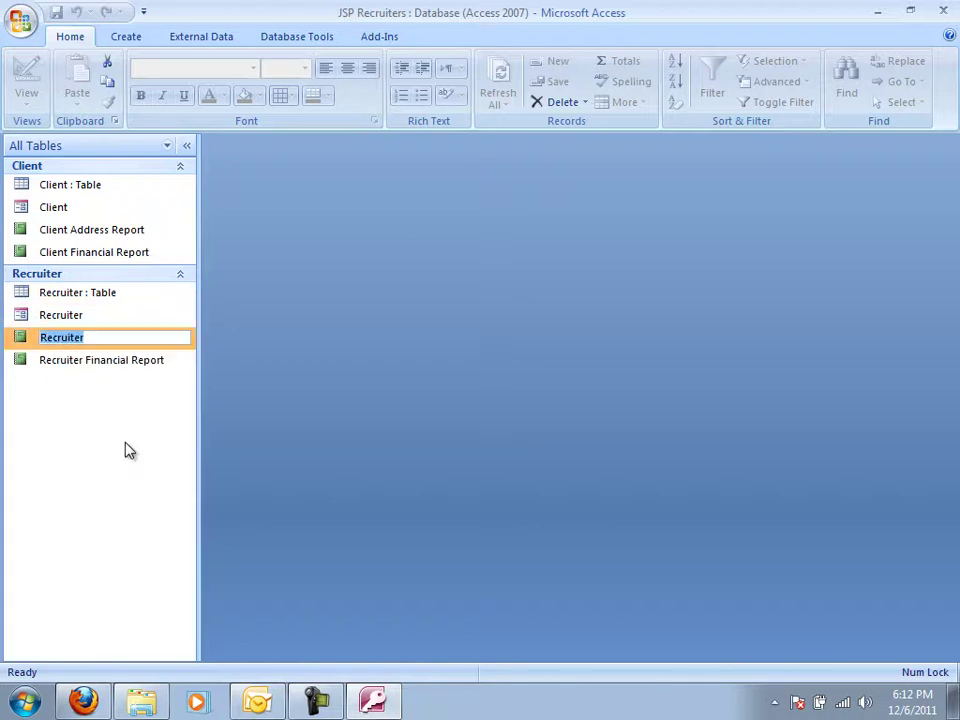
left_click(130, 337)
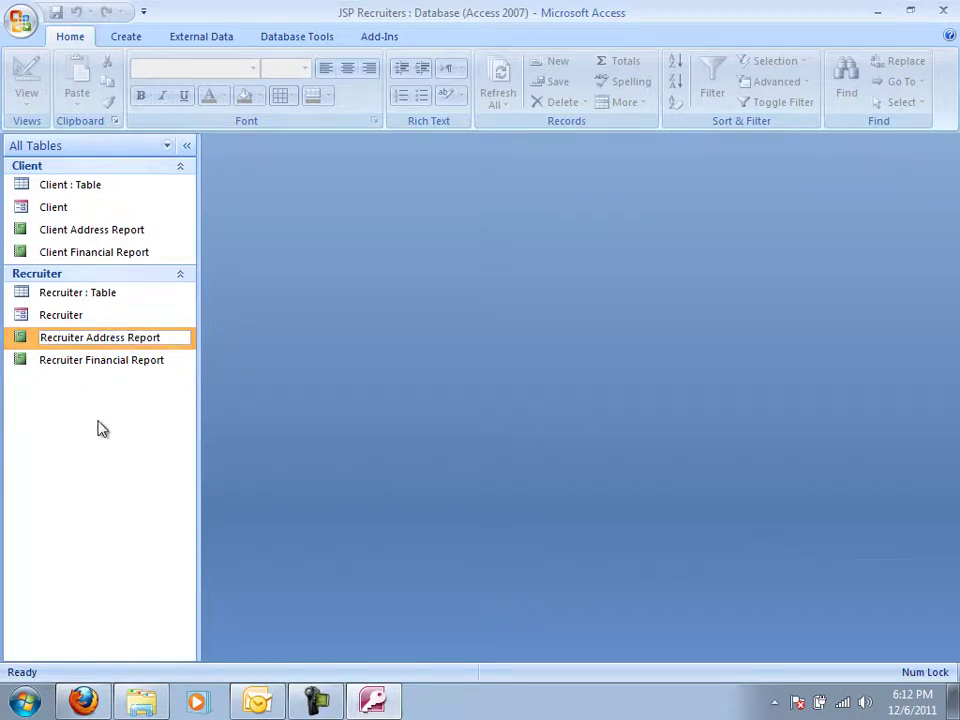
key("Return")
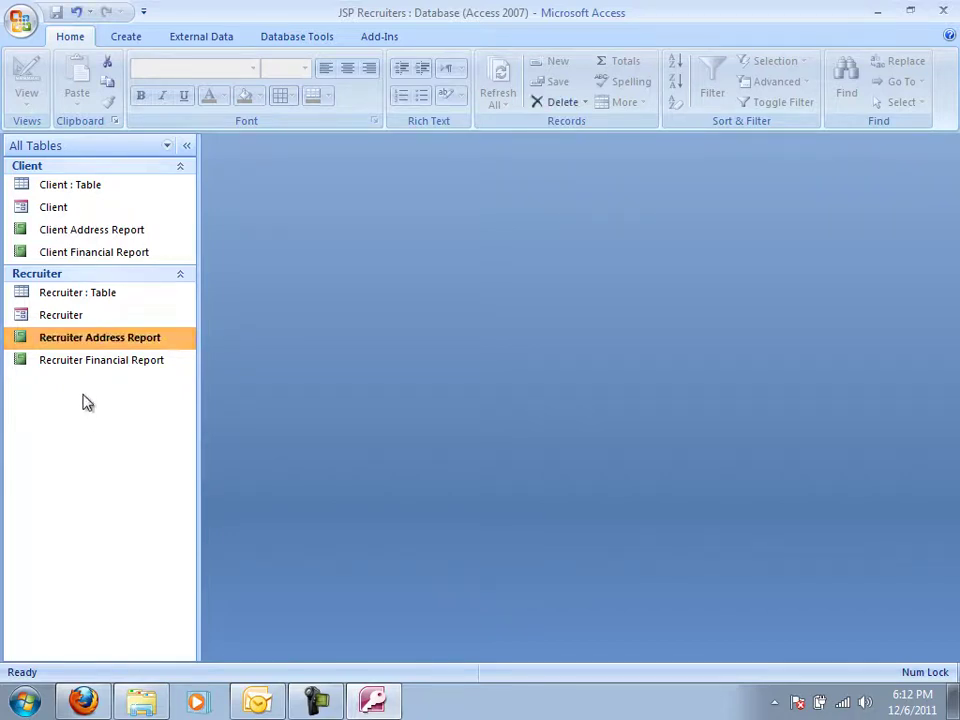
- Open Recruiter Address Report in Layout View and change its title to Recruiter Address Report
double_click(72, 340)
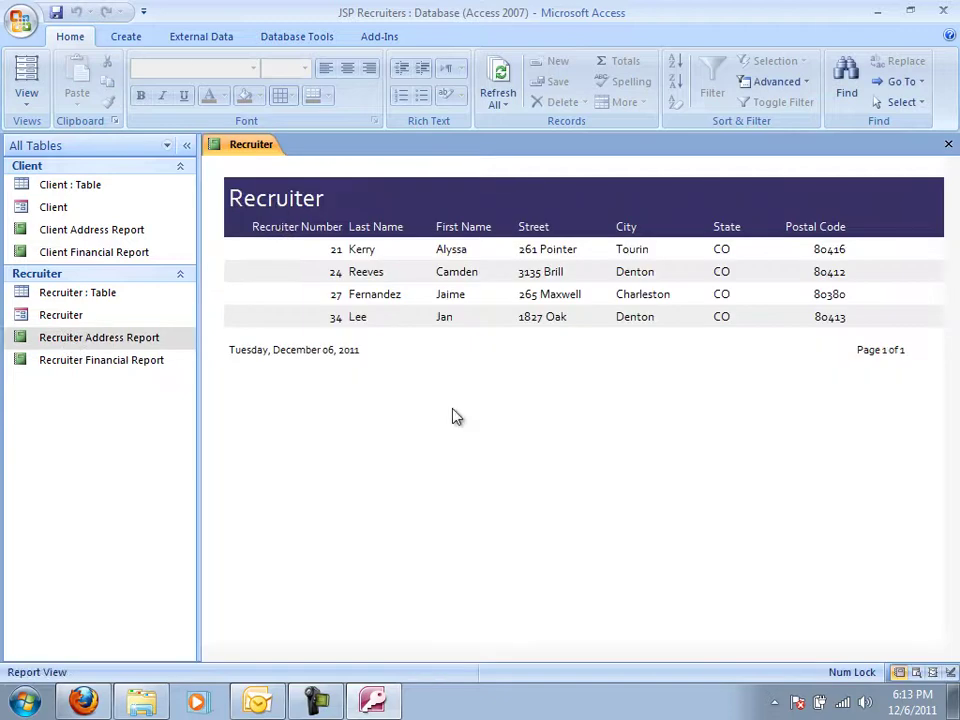
left_click(932, 673)
left_click(310, 205)
left_click(310, 205)
double_click(311, 206)
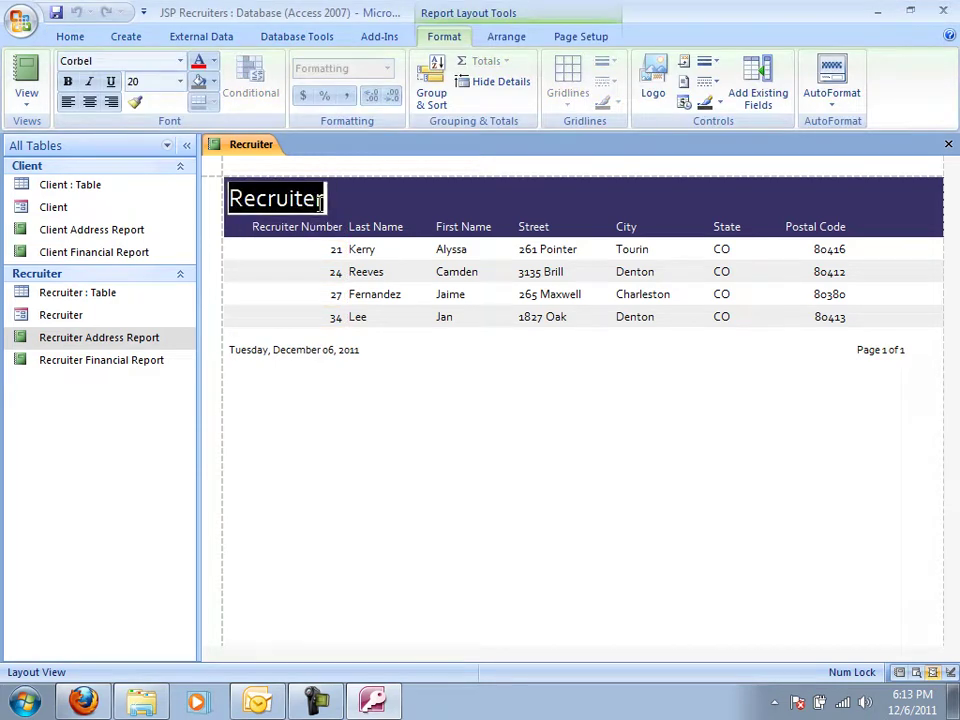
left_click(320, 203)
type("Addres")
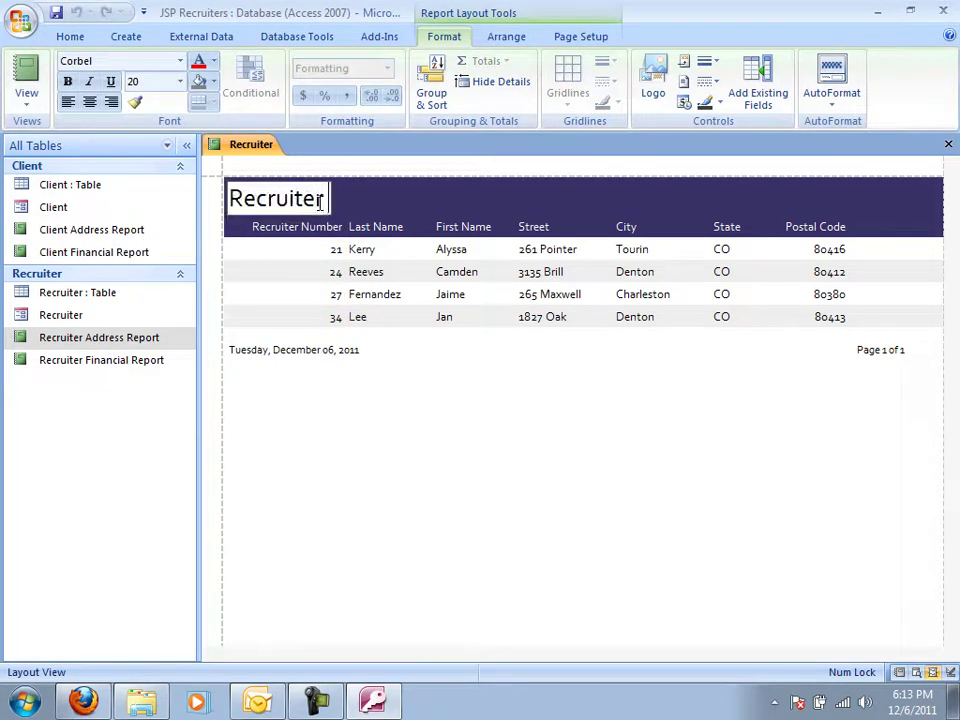
type("s RE")
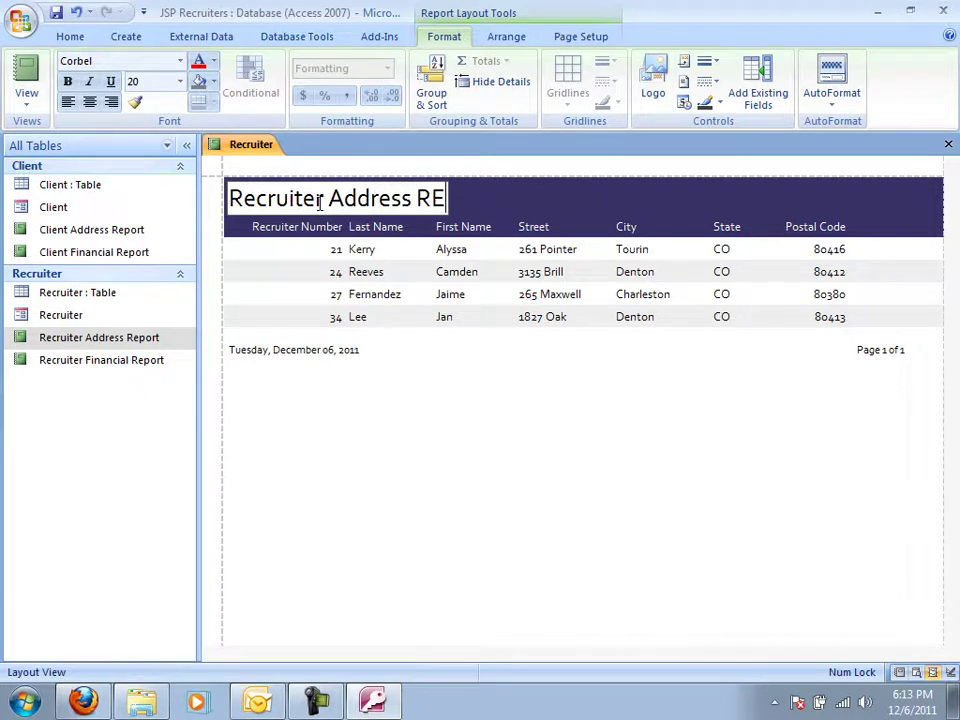
key("BackSpace")
type("eport")
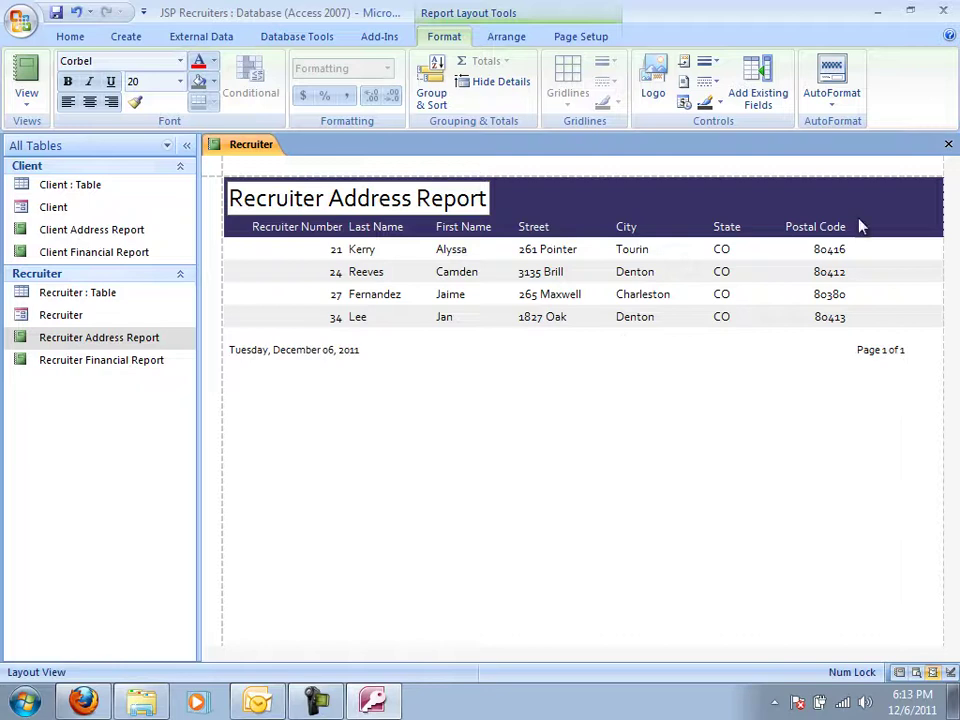
- Close Recruiter Address Report with its design changes saved, and select the Recruiter form
left_click(948, 144)
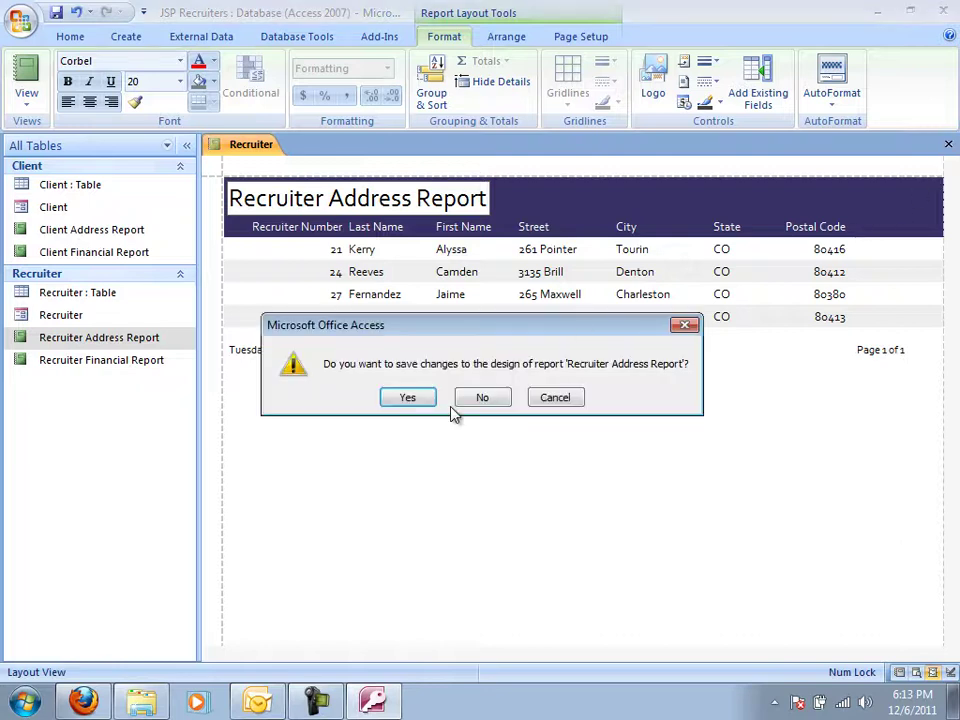
left_click(408, 398)
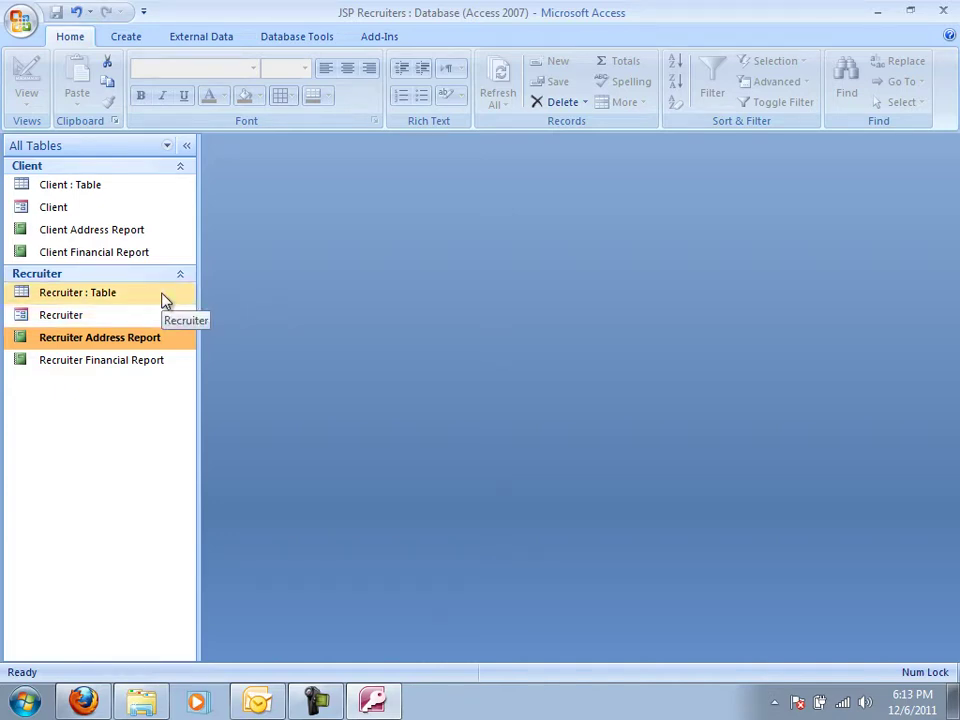
left_click(112, 322)
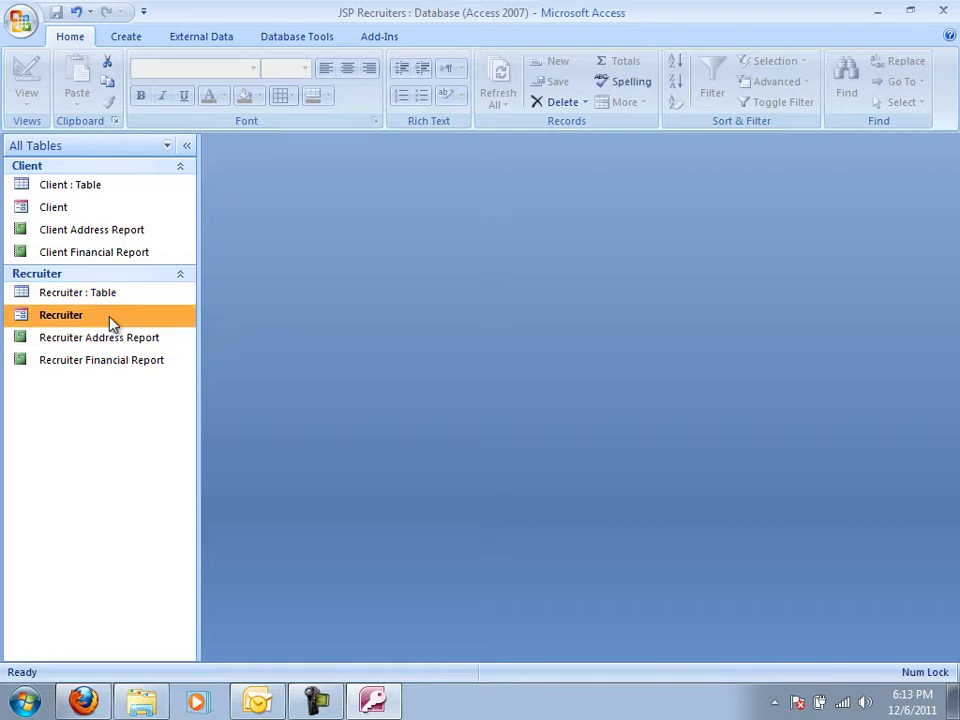